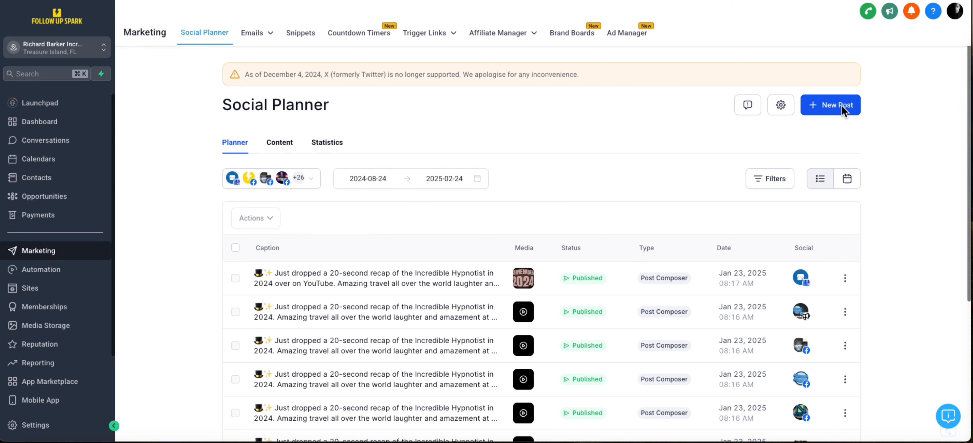
Create a new social post and choose the Hypnotist Entertainment and Incredible Hypnotist Facebook pages as its posting accounts.
left_click(834, 110)
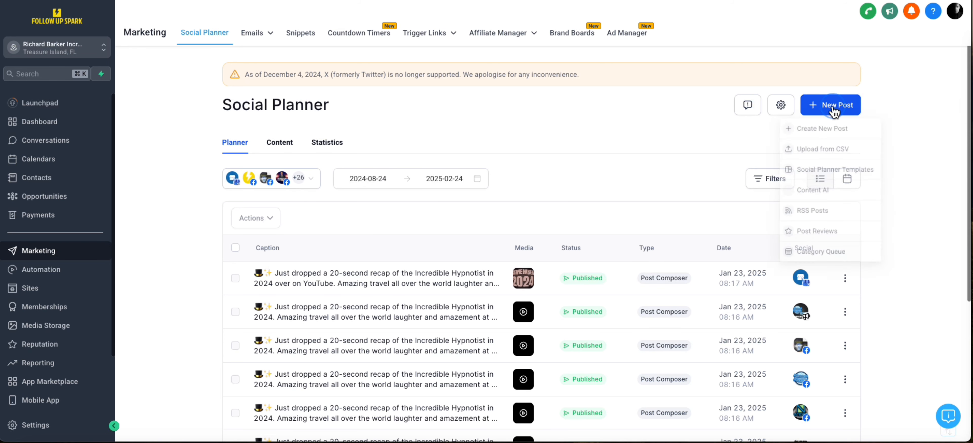
left_click(829, 131)
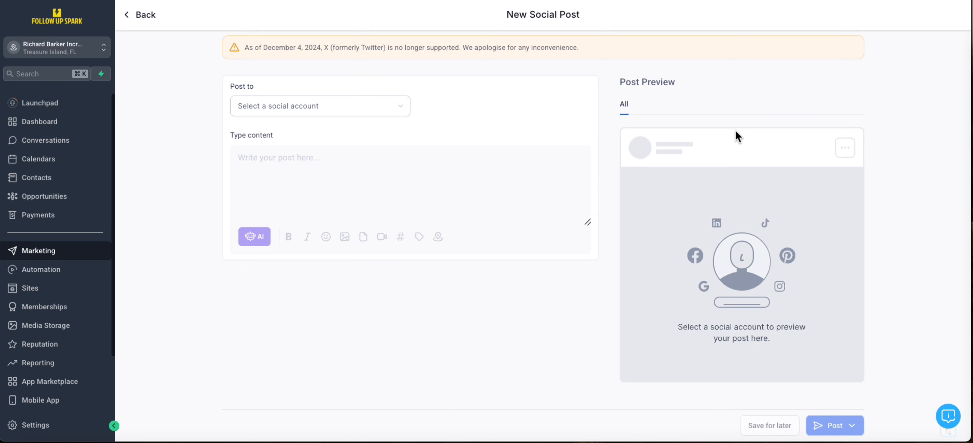
left_click(343, 109)
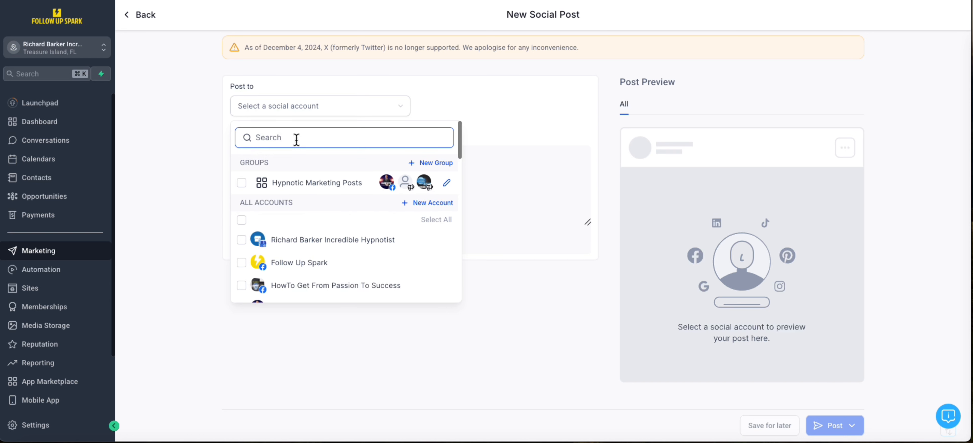
scroll(318, 192, "down", 2)
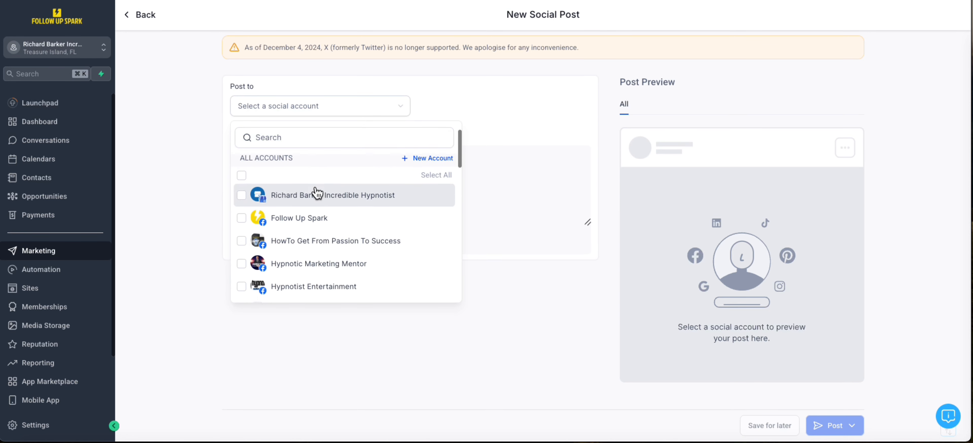
scroll(318, 193, "down", 3)
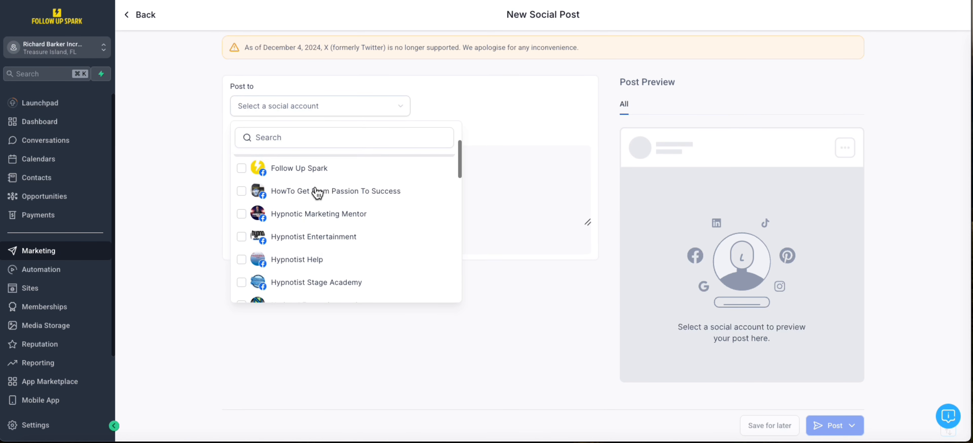
scroll(318, 192, "down", 2)
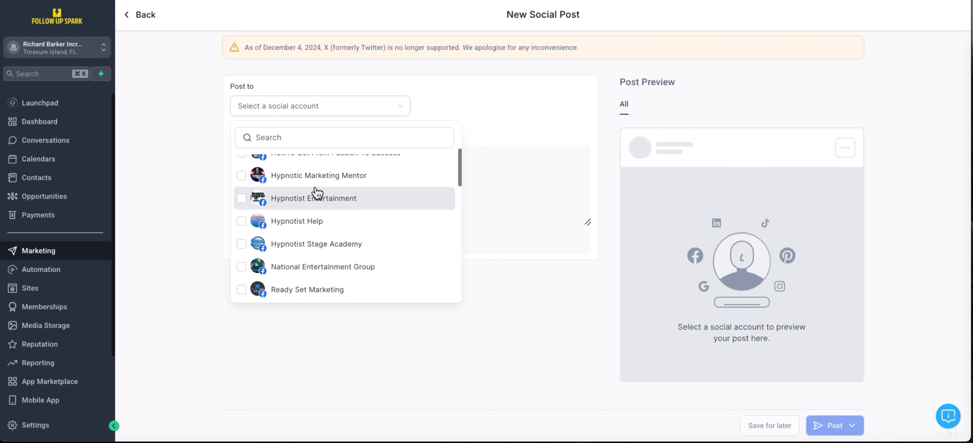
left_click(241, 198)
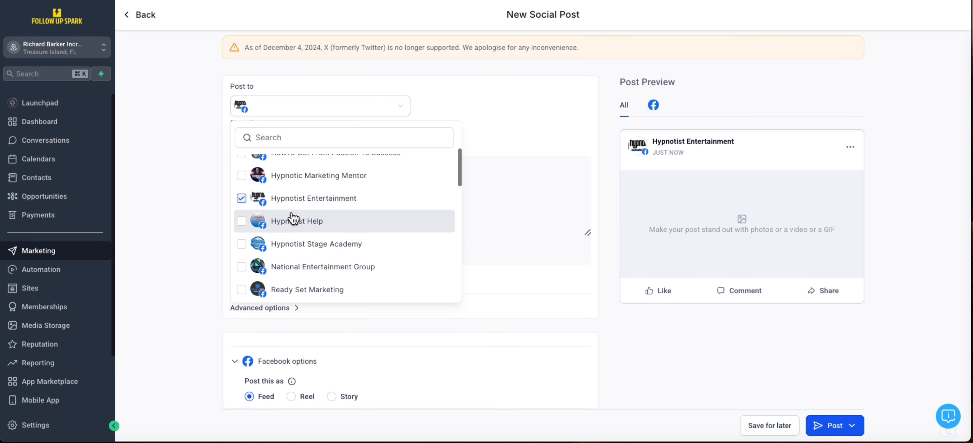
scroll(293, 219, "down", 2)
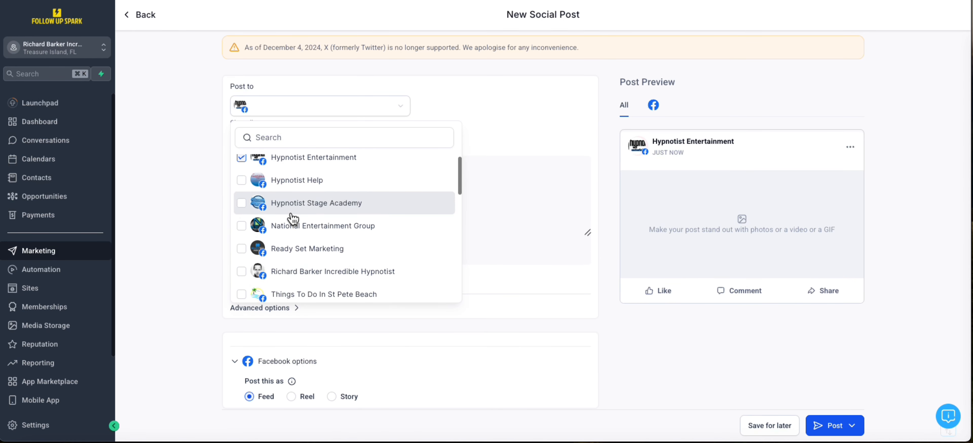
scroll(293, 219, "down", 1)
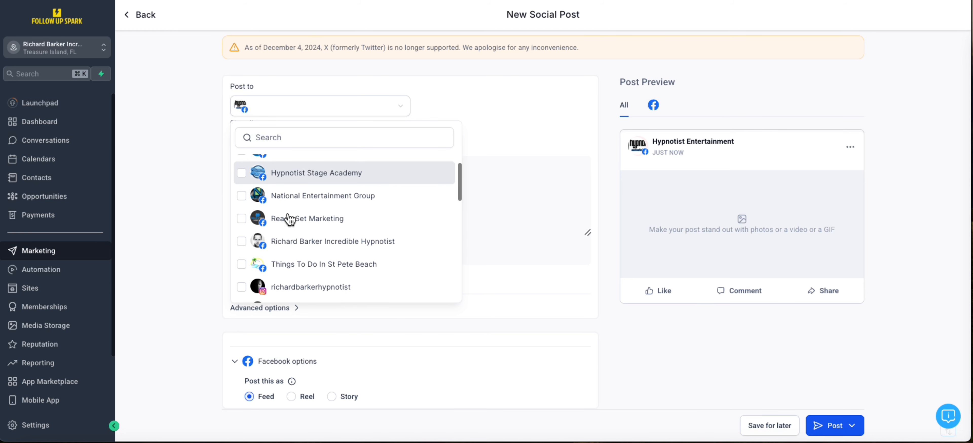
left_click(280, 241)
scroll(282, 240, "down", 2)
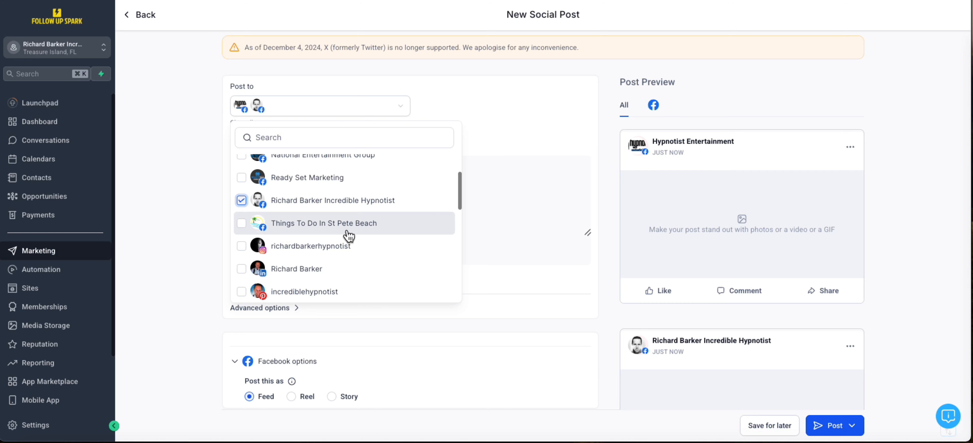
scroll(347, 231, "down", 1)
left_click(241, 253)
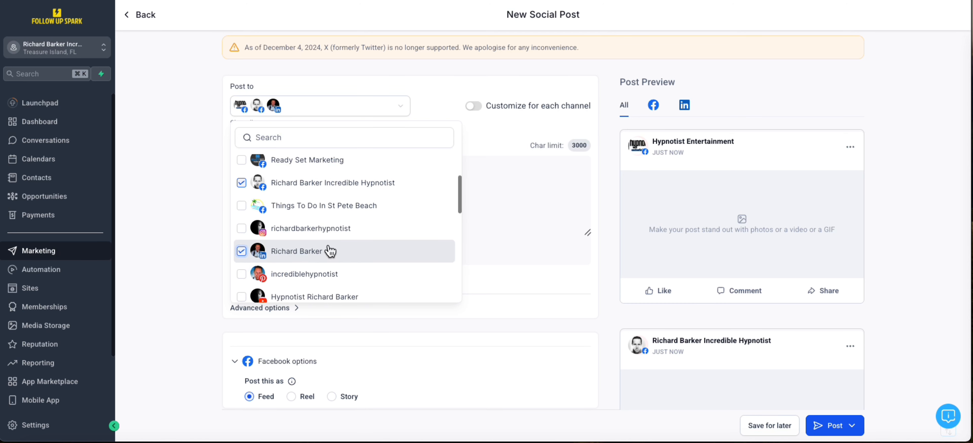
scroll(333, 250, "down", 2)
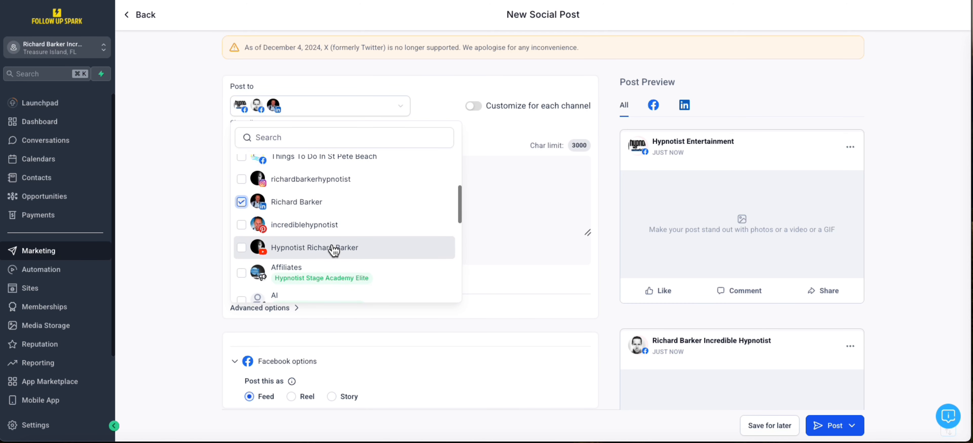
scroll(336, 250, "down", 1)
scroll(337, 250, "up", 5)
scroll(338, 249, "down", 3)
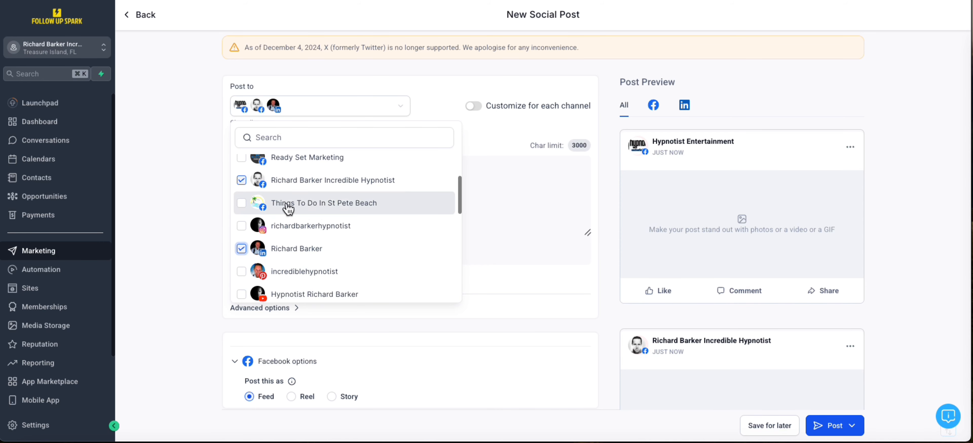
left_click(254, 252)
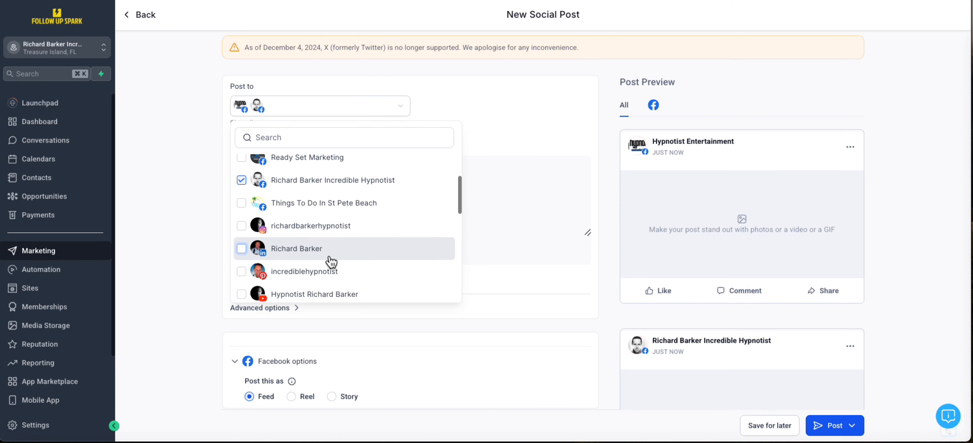
Finish the account selection, check the preview for both pages, and open the AI content generator for the post text.
scroll(330, 263, "up", 5)
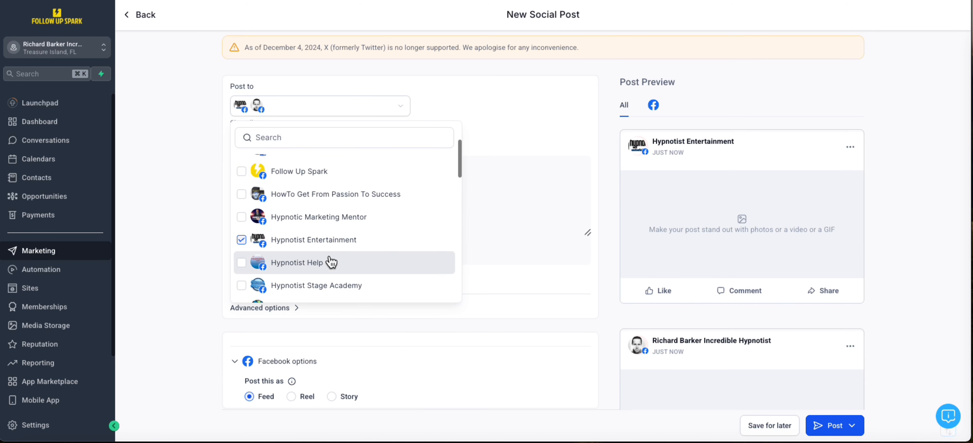
left_click(514, 149)
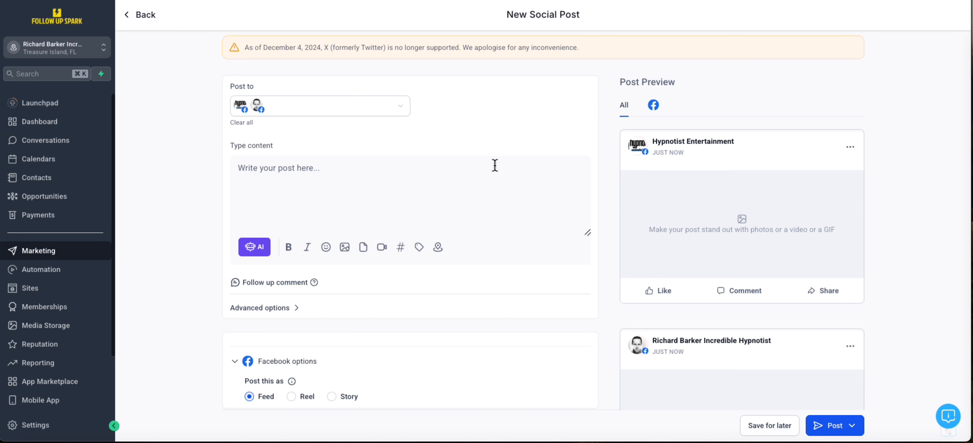
scroll(631, 186, "down", 3)
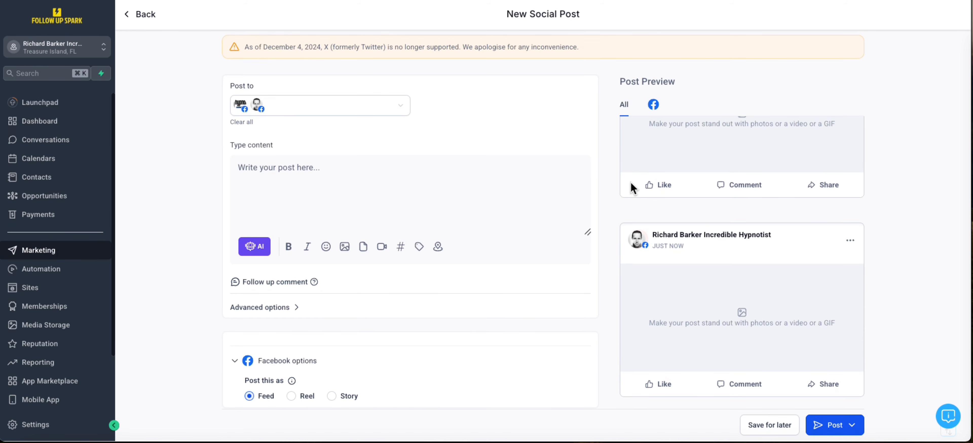
scroll(630, 186, "up", 3)
left_click(254, 250)
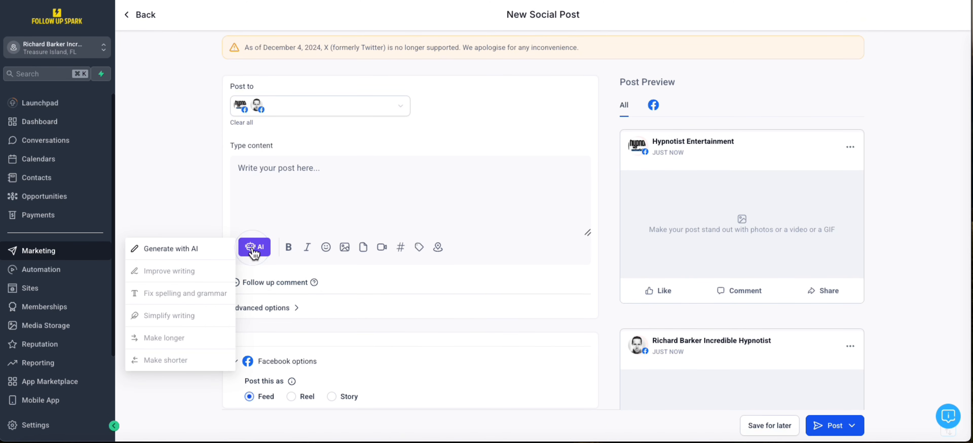
left_click(190, 252)
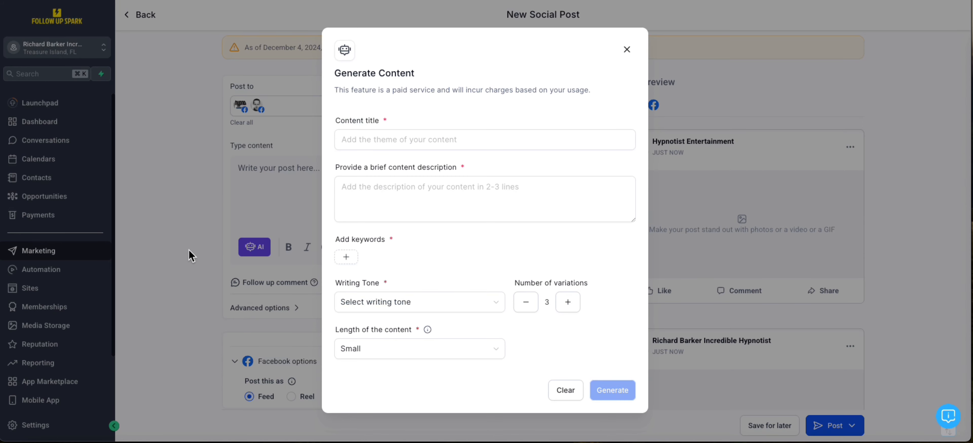
Set the content title to "How Hypnotherapy can help to reduce anxiety".
left_click(386, 137)
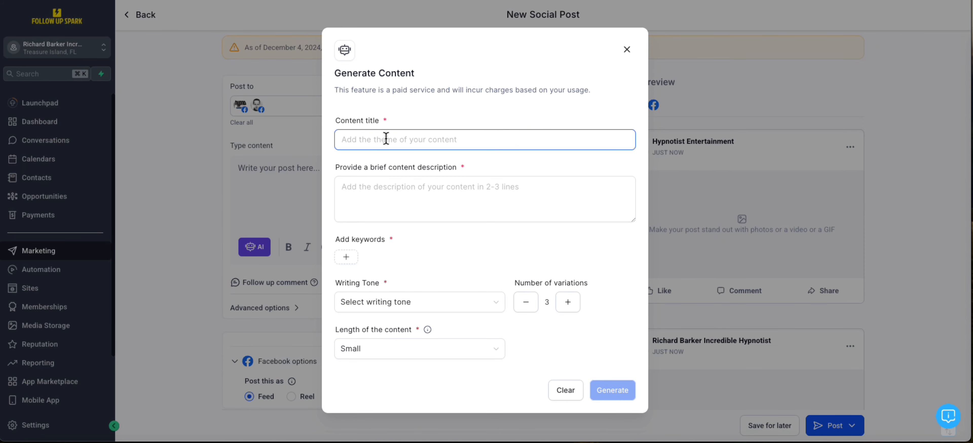
type("How Hypnoth")
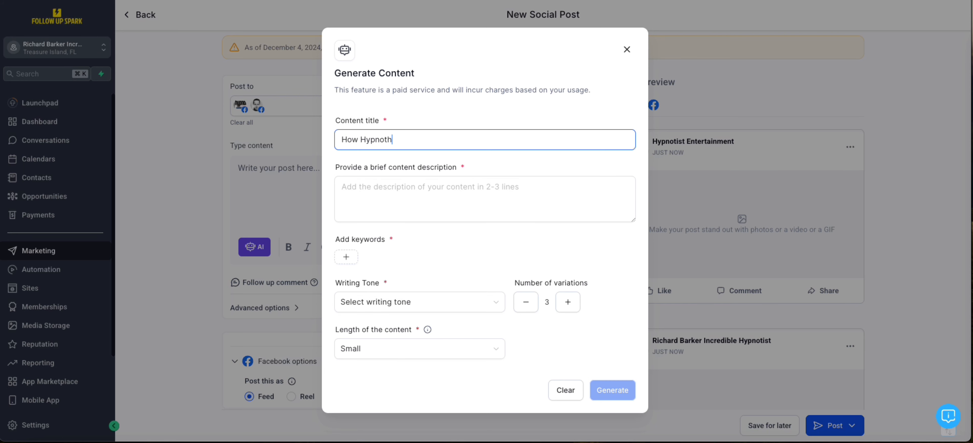
type("erapy can help to reduce anxiety")
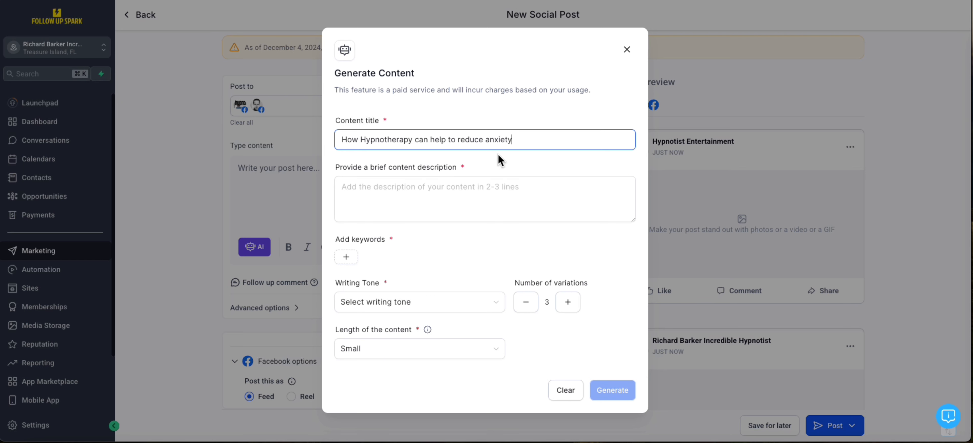
Describe the content: the hypnotist, by full name, can help remove, release and reduce anxiety using hypnosis; hire the best for a worry free life.
left_click(378, 197)
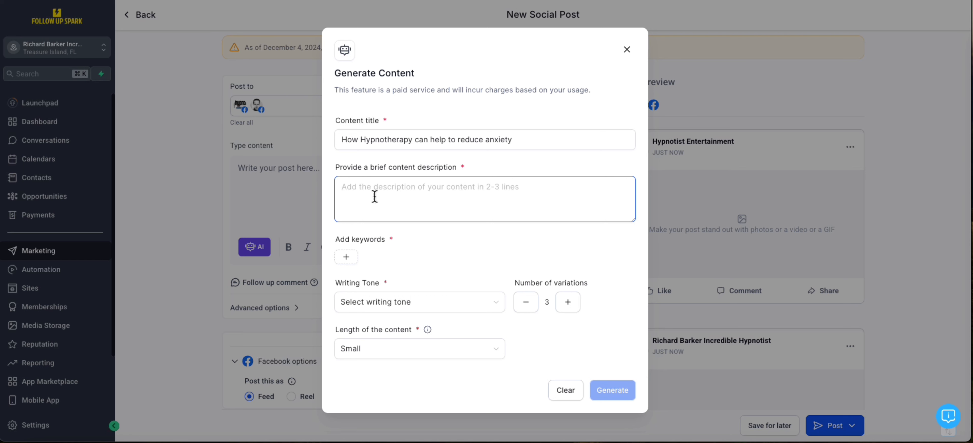
type("Richard")
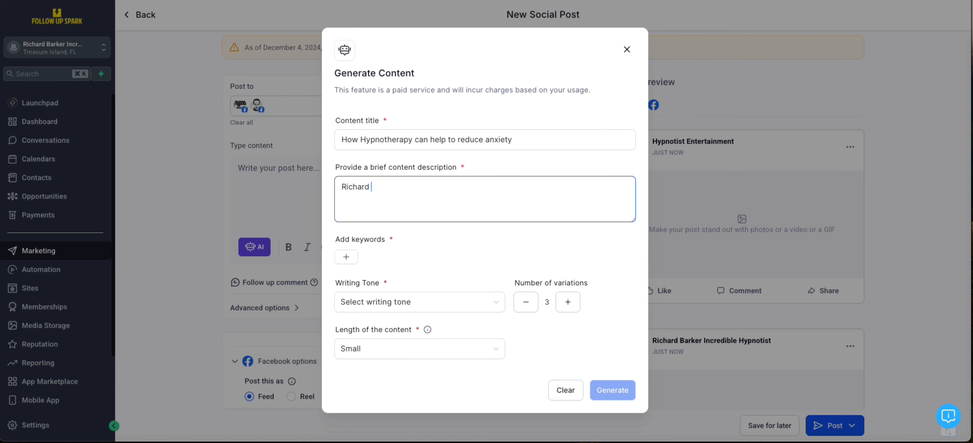
type(" Barker the incredible hypnotist")
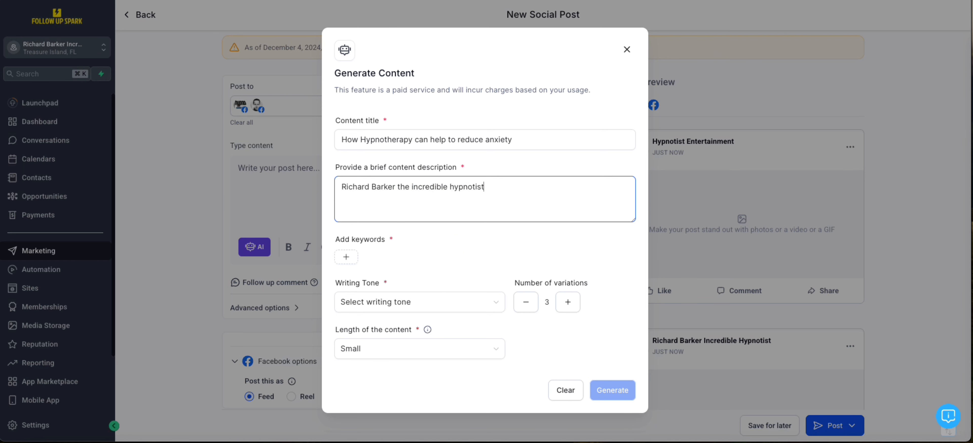
type(" can help remove and release")
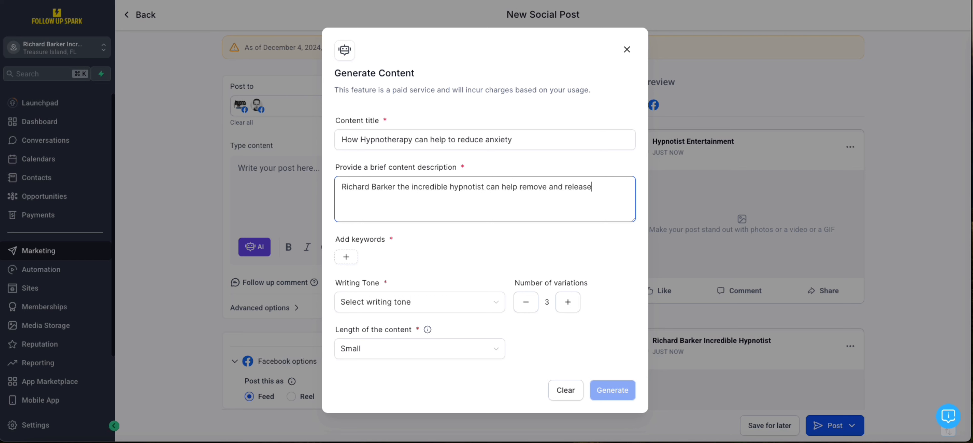
type(" and reduce anxiety using")
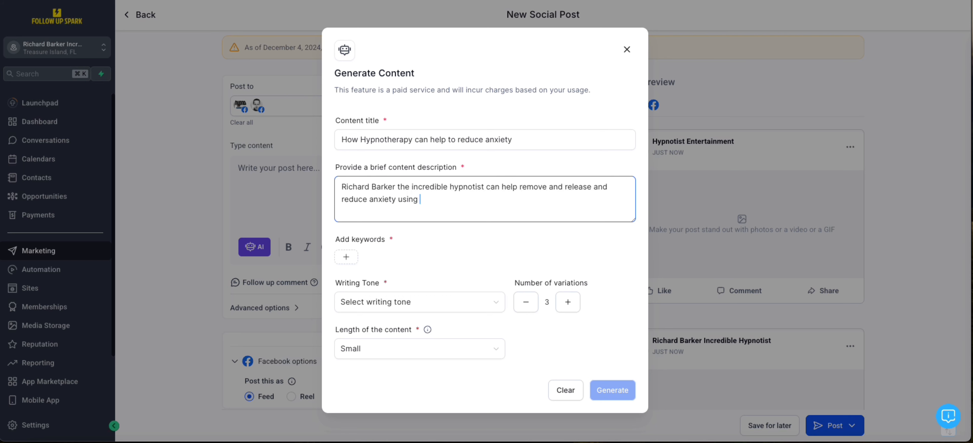
type(" hypnosis. Make sure you ")
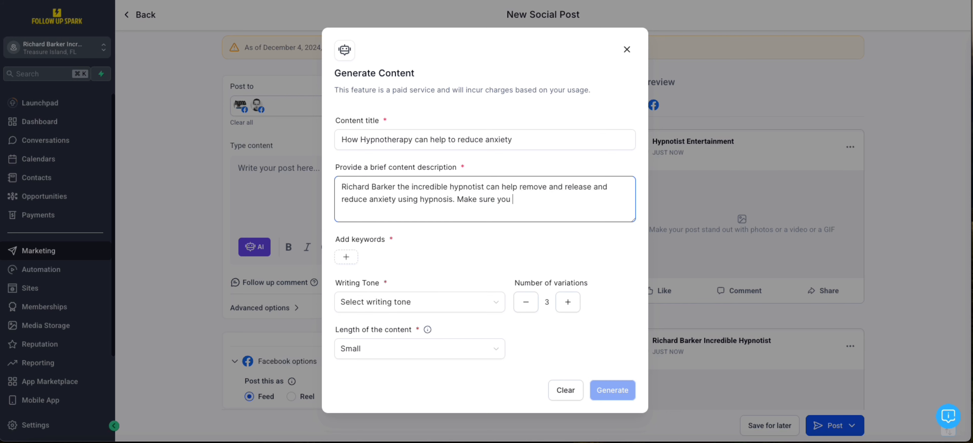
type("hire the best for a worry free life")
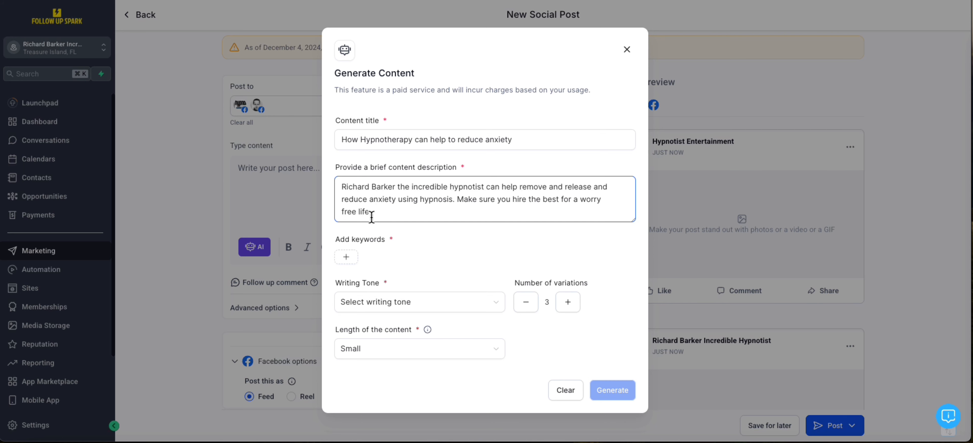
Add the hypnotist's full name and "Incredible hypnotist" as keywords for the generated content.
right_click(346, 255)
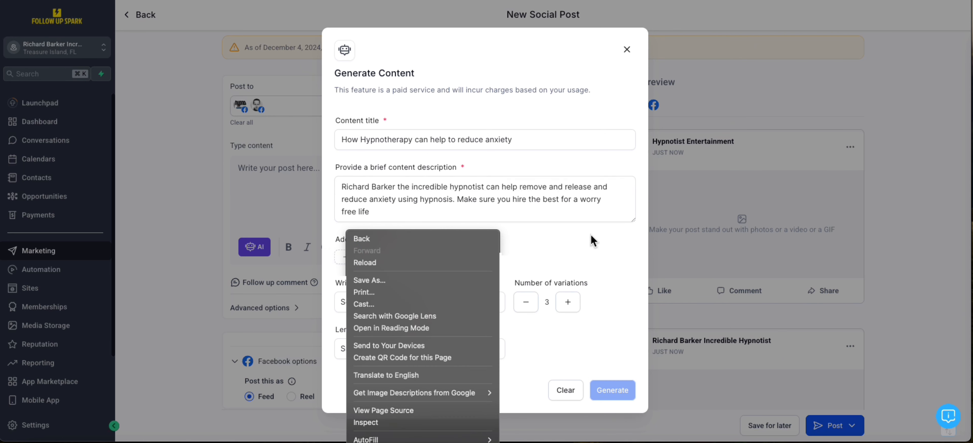
left_click(600, 235)
left_click(346, 258)
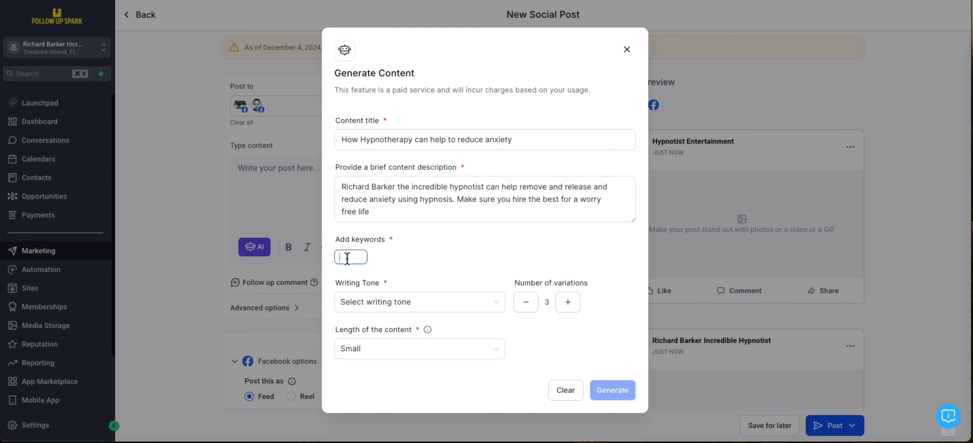
type("Richard Barker")
key("Return")
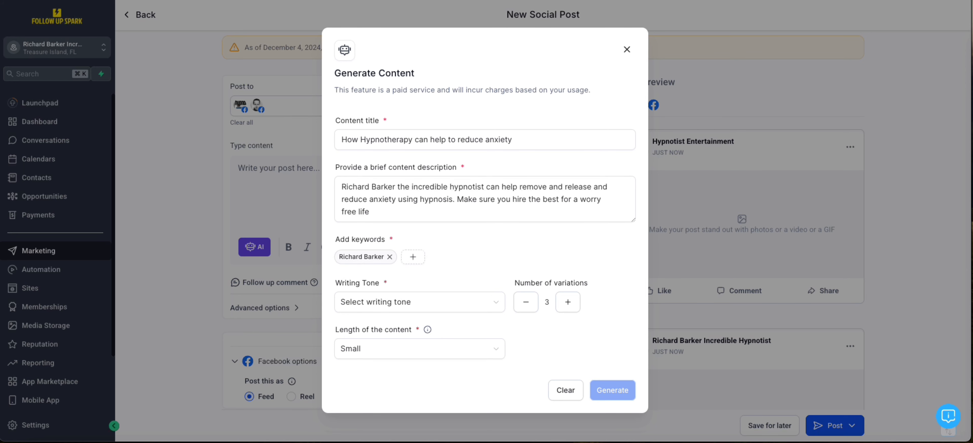
left_click(410, 256)
type("Incredib")
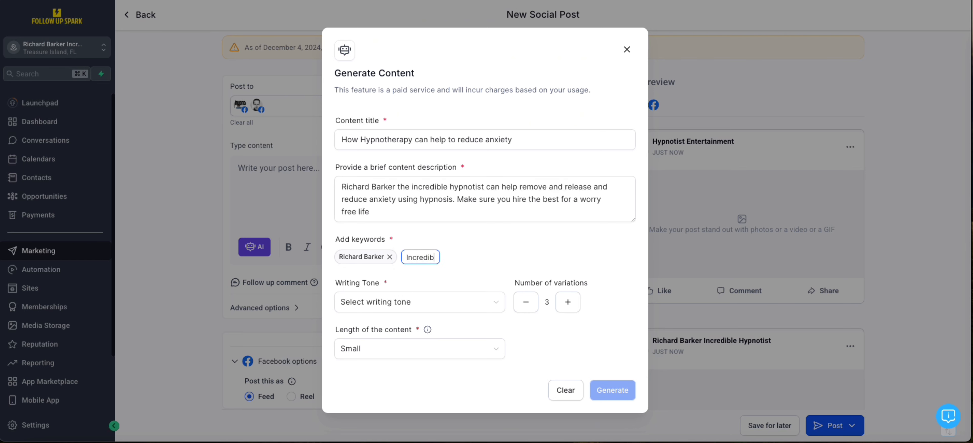
type("le hypnotist")
key("Return")
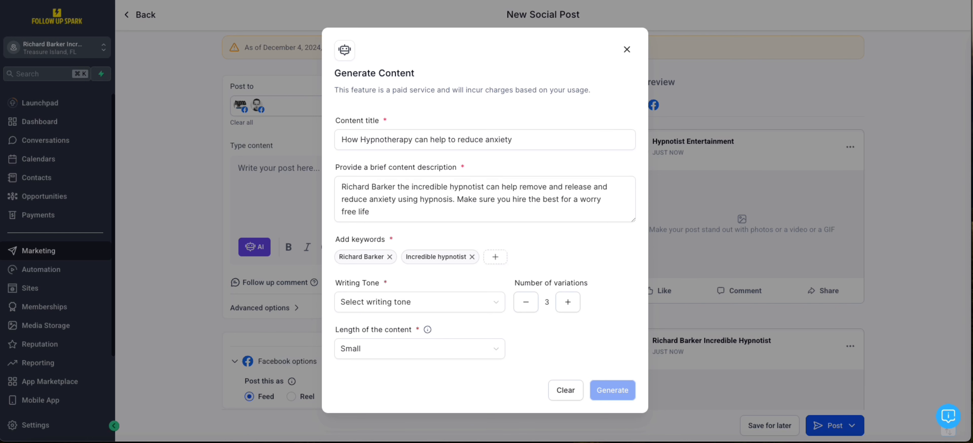
Add "Anxiety" and "Hypnotherapy" as further keywords for the generated content.
left_click(495, 256)
type("Anxiety")
key("Return")
left_click(541, 257)
type("Hypno")
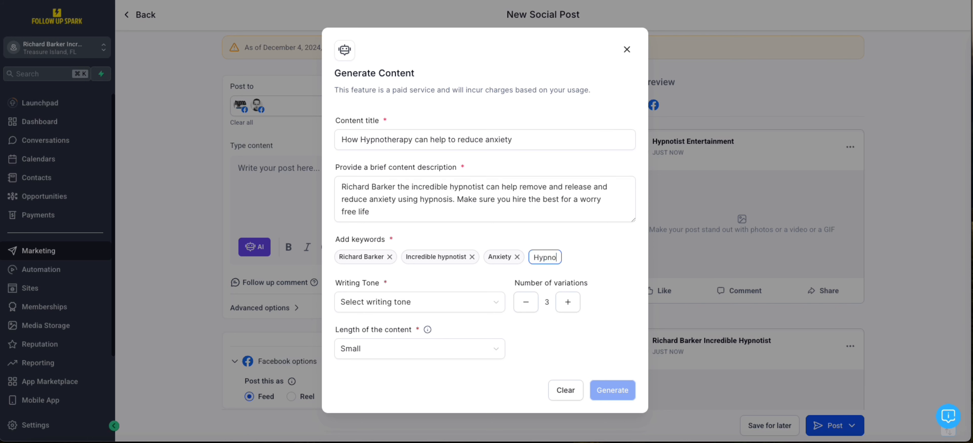
type("therapy")
key("Return")
Set the writing tone of the generated content to Persuasive.
left_click(441, 302)
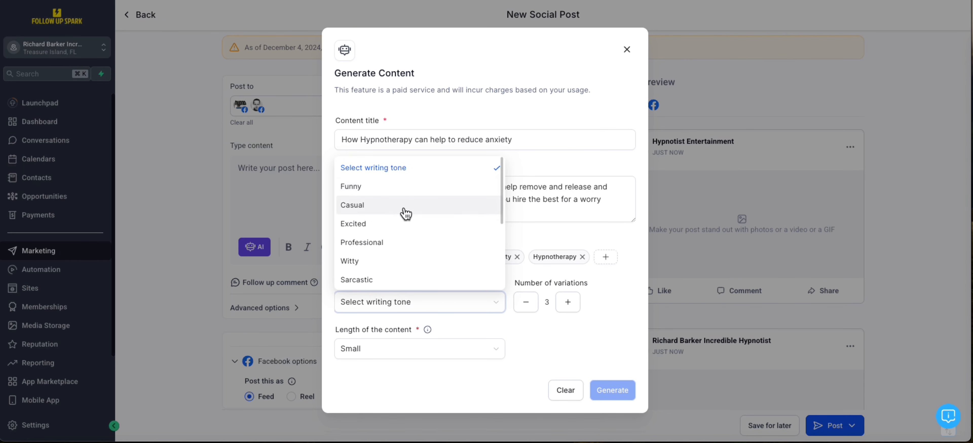
scroll(390, 230, "down", 4)
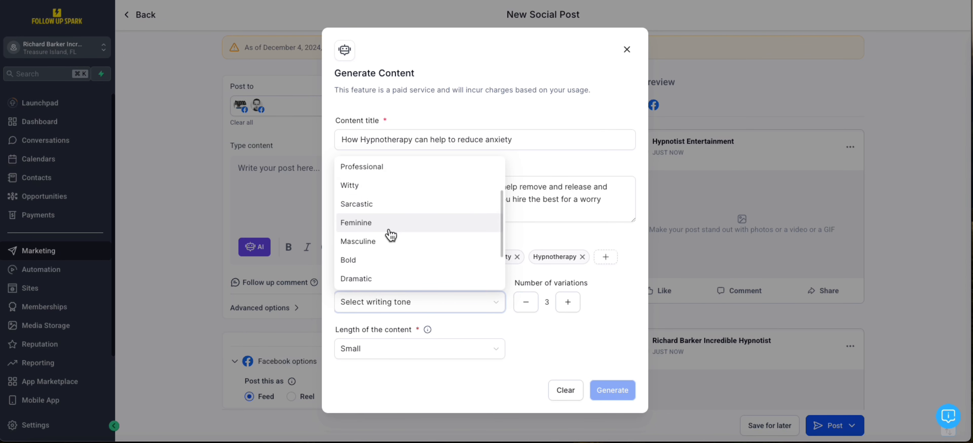
scroll(390, 235, "down", 3)
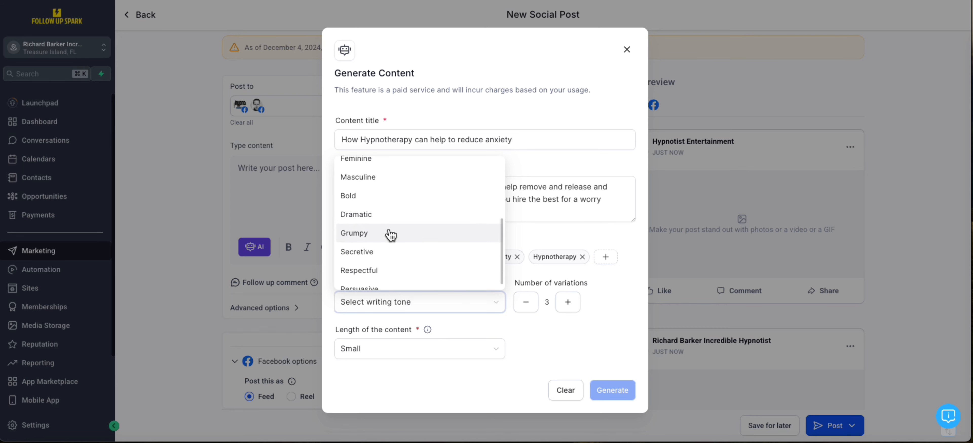
scroll(390, 235, "down", 1)
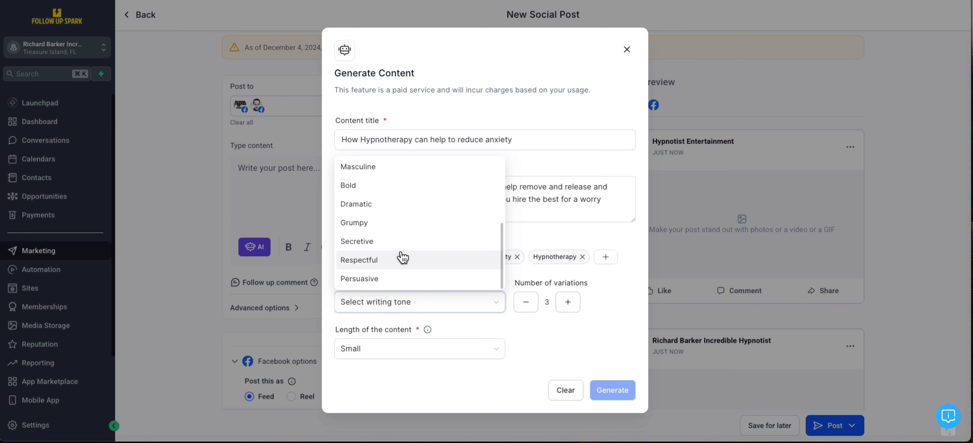
left_click(370, 278)
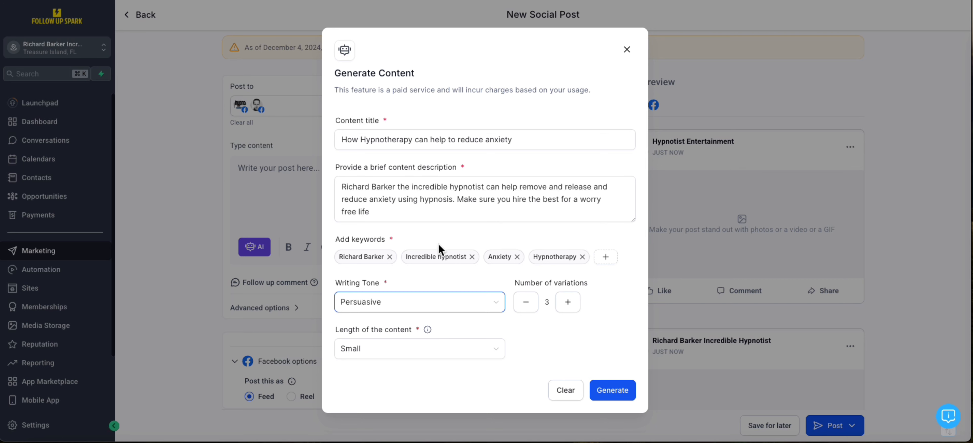
Set the content length to Medium and generate the content variations.
left_click(391, 351)
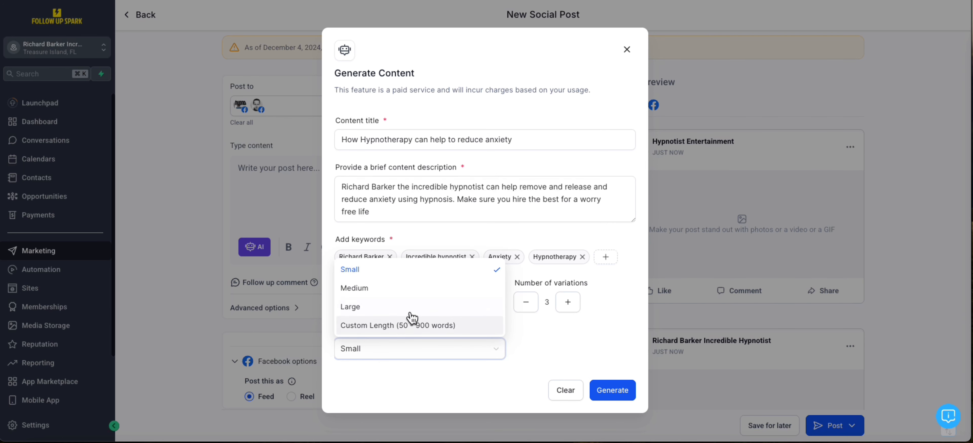
left_click(349, 289)
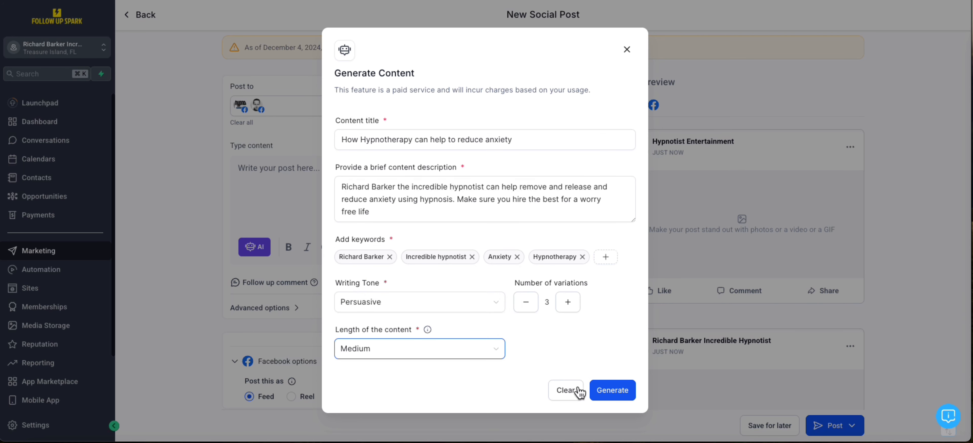
left_click(612, 391)
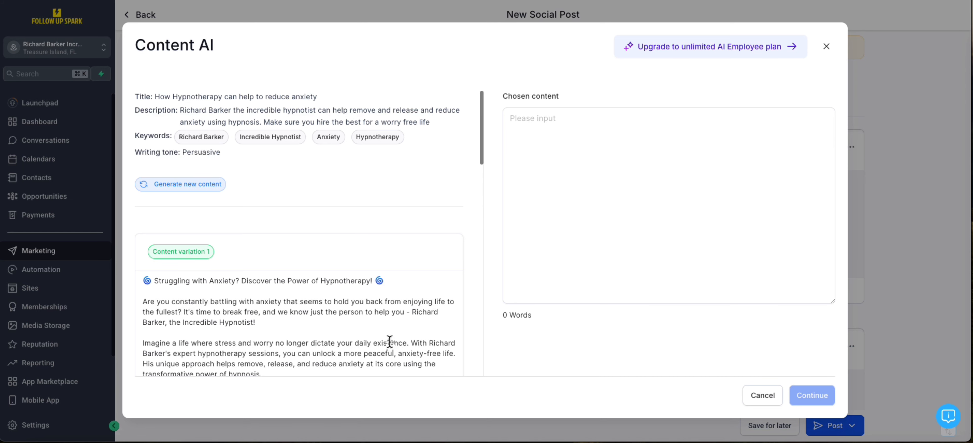
Read through the three generated content variations to compare their wording, calls to action and hashtags.
scroll(393, 285, "down", 3)
scroll(392, 286, "down", 2)
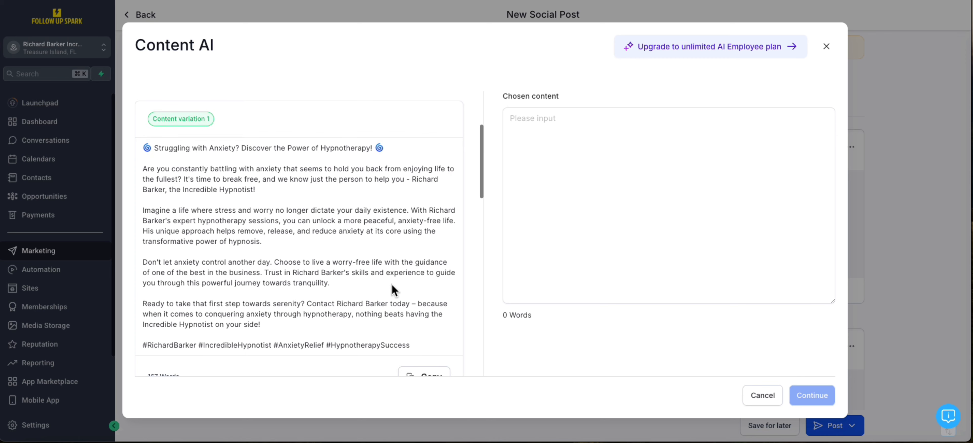
scroll(393, 287, "down", 5)
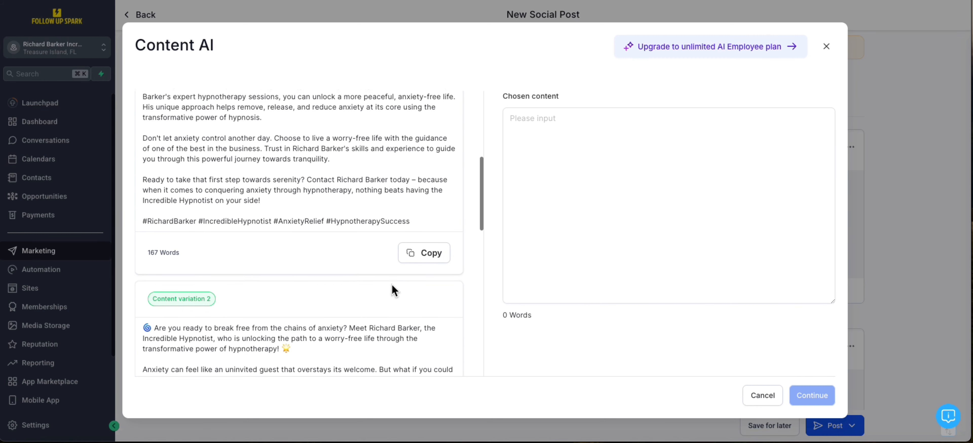
scroll(393, 287, "up", 3)
scroll(392, 286, "up", 6)
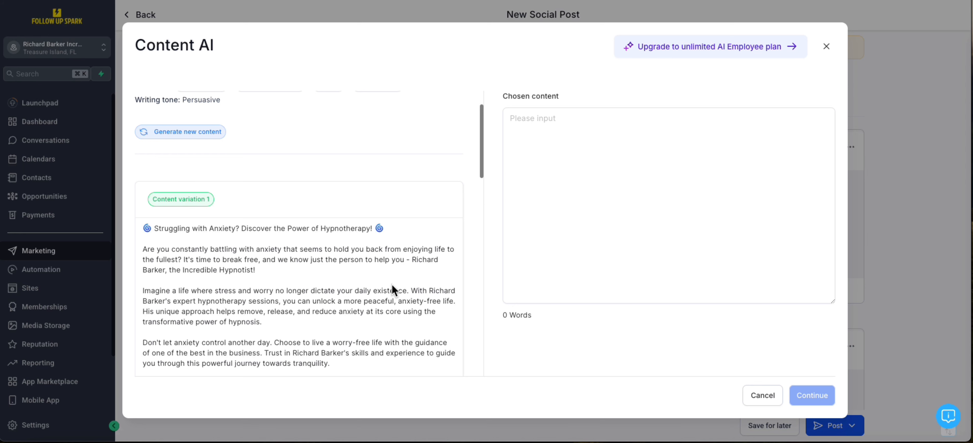
scroll(392, 289, "down", 1)
scroll(393, 288, "down", 1)
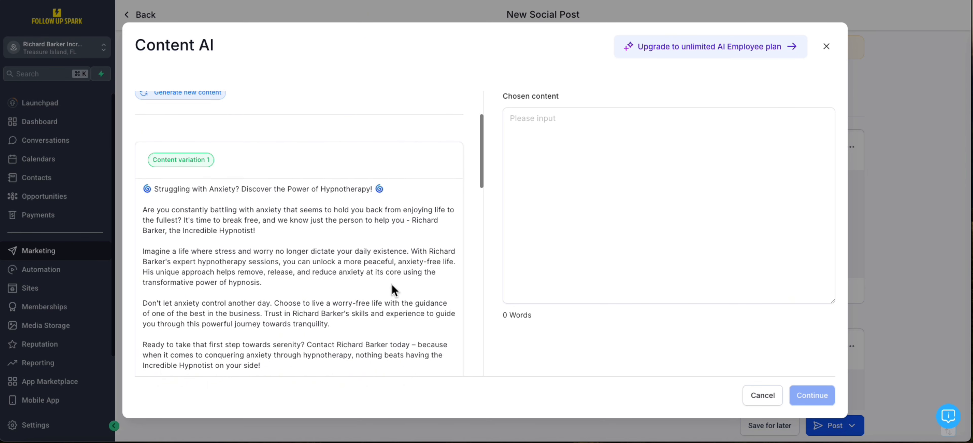
scroll(392, 290, "down", 2)
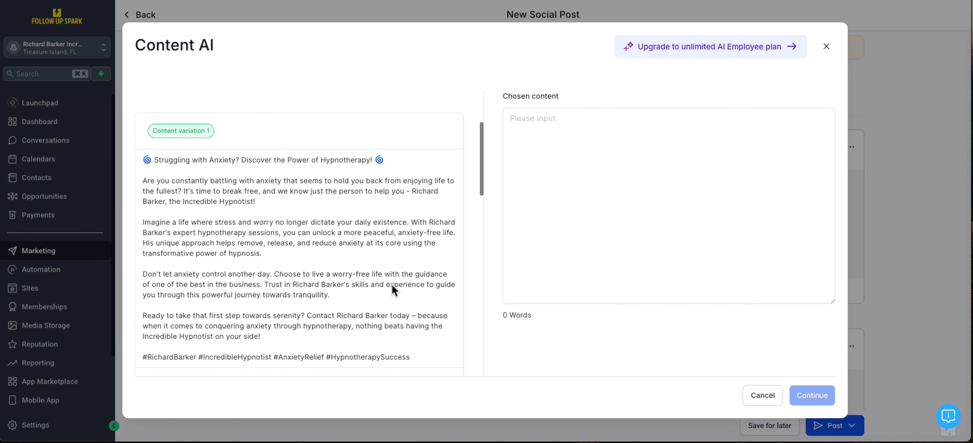
scroll(393, 290, "down", 3)
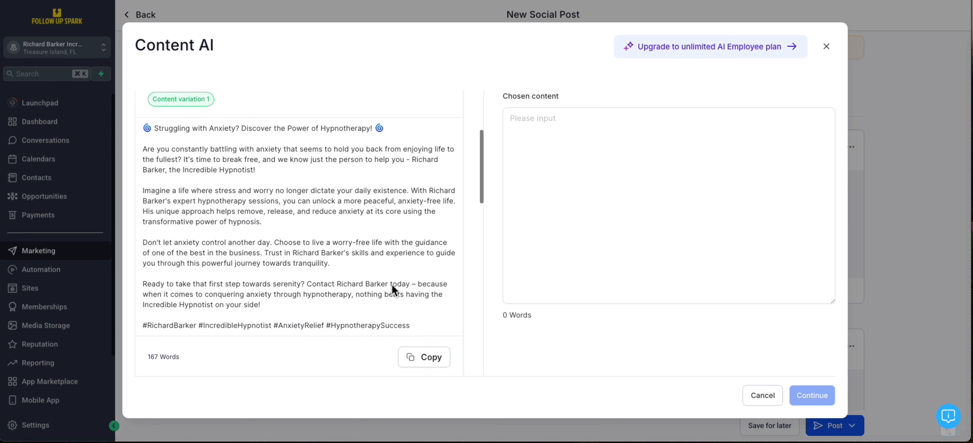
scroll(393, 290, "down", 5)
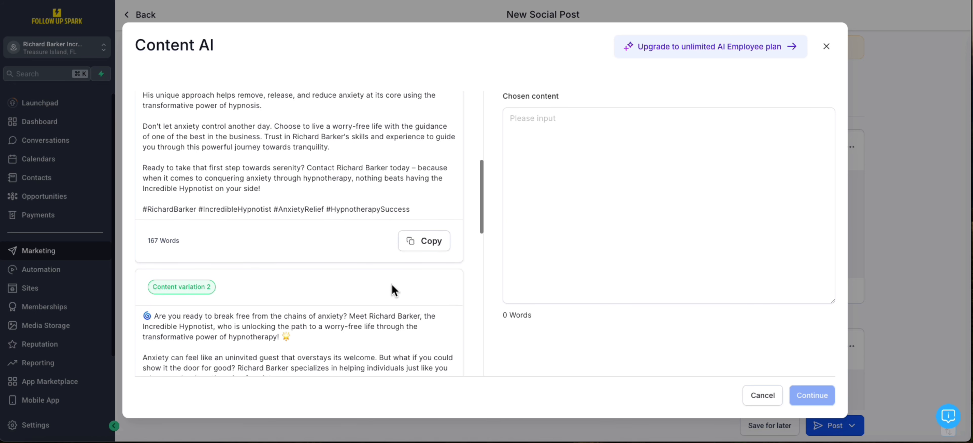
scroll(391, 284, "down", 1)
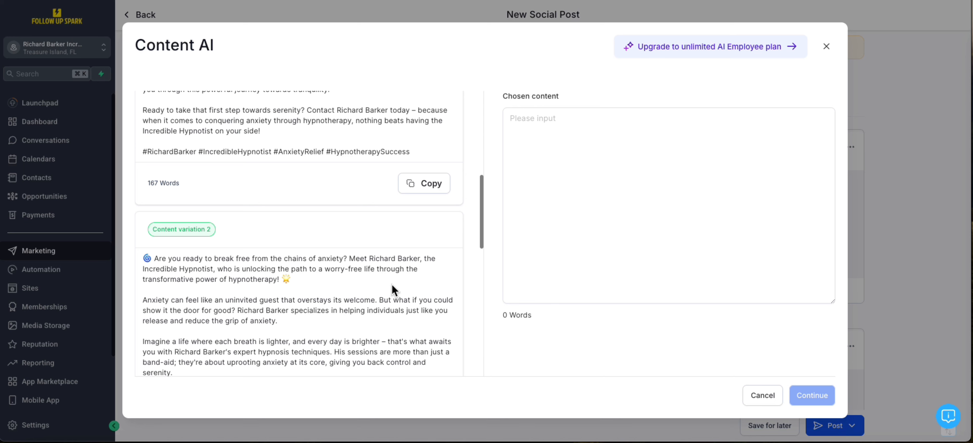
scroll(392, 284, "down", 2)
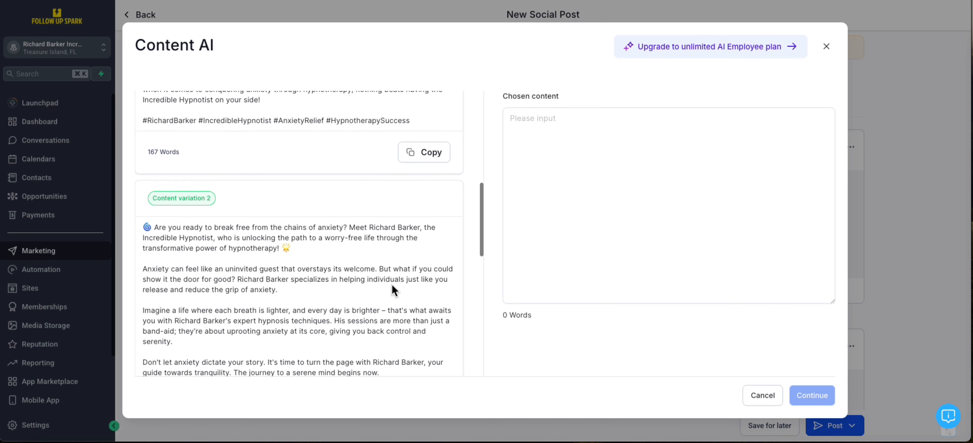
scroll(391, 283, "down", 5)
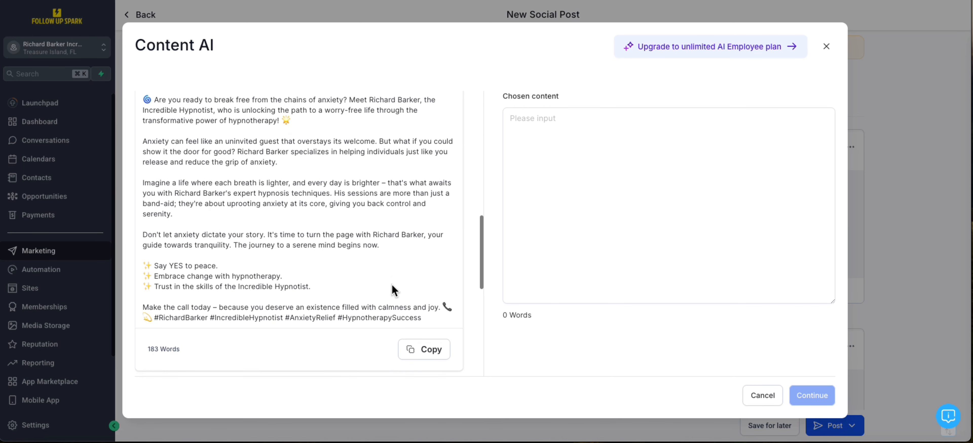
scroll(392, 287, "down", 10)
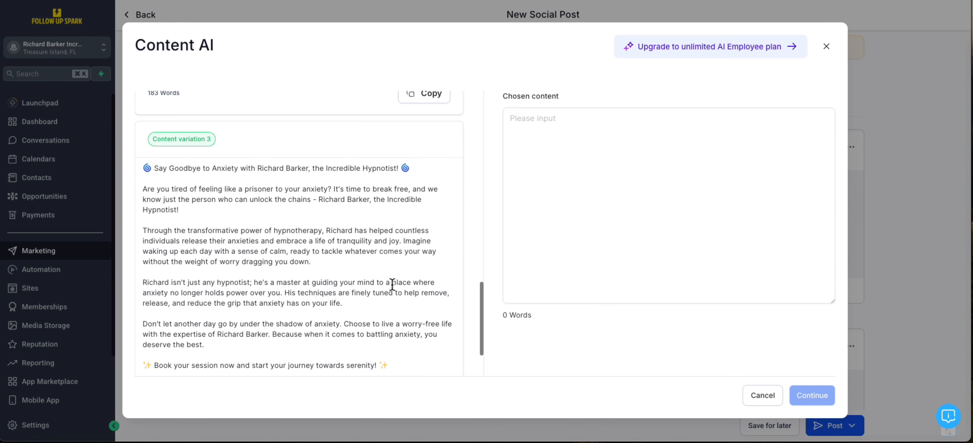
scroll(392, 284, "down", 2)
Copy content variation 2 into the chosen content.
scroll(391, 285, "up", 10)
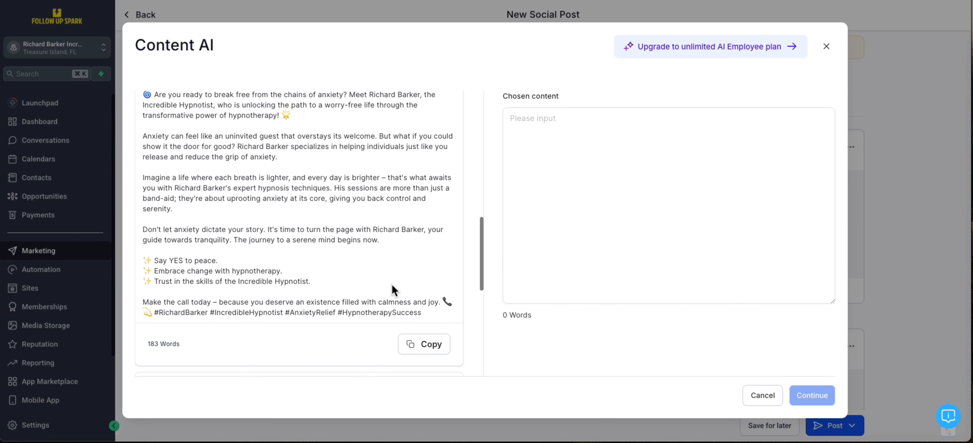
scroll(391, 287, "down", 1)
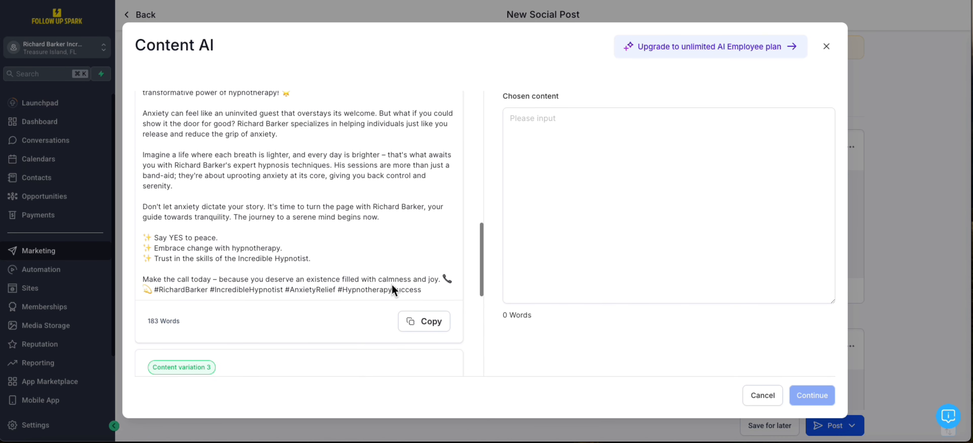
left_click(423, 324)
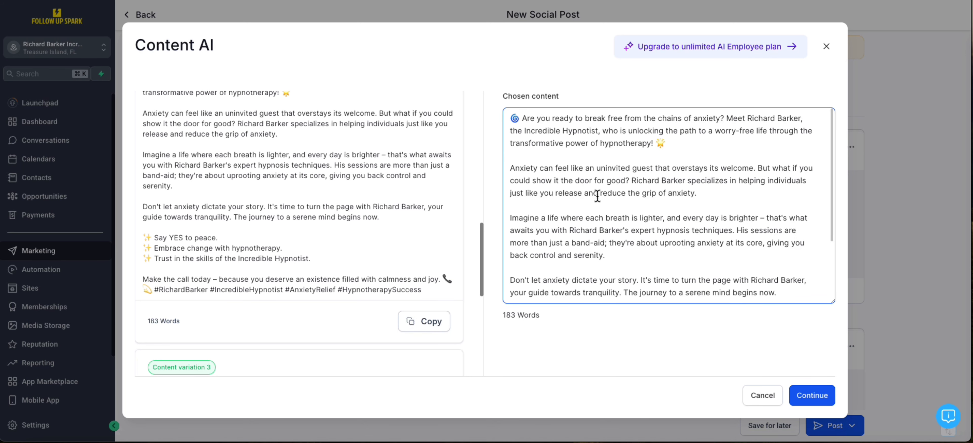
scroll(542, 132, "down", 1)
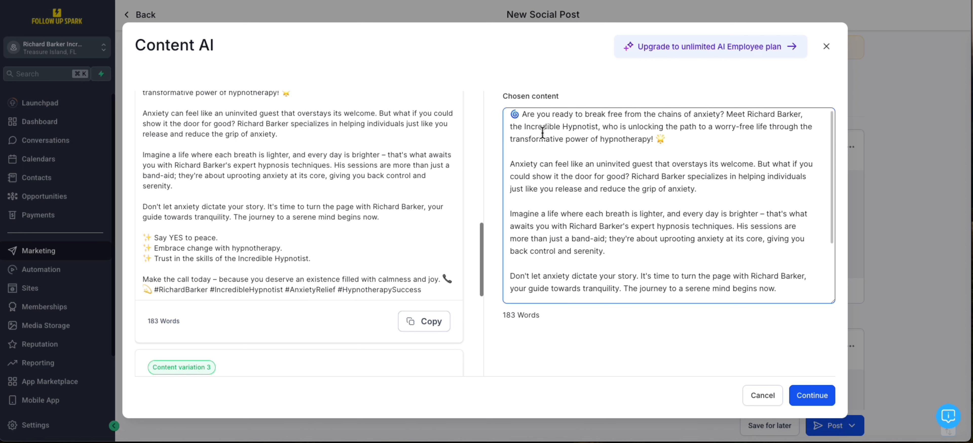
scroll(545, 145, "up", 1)
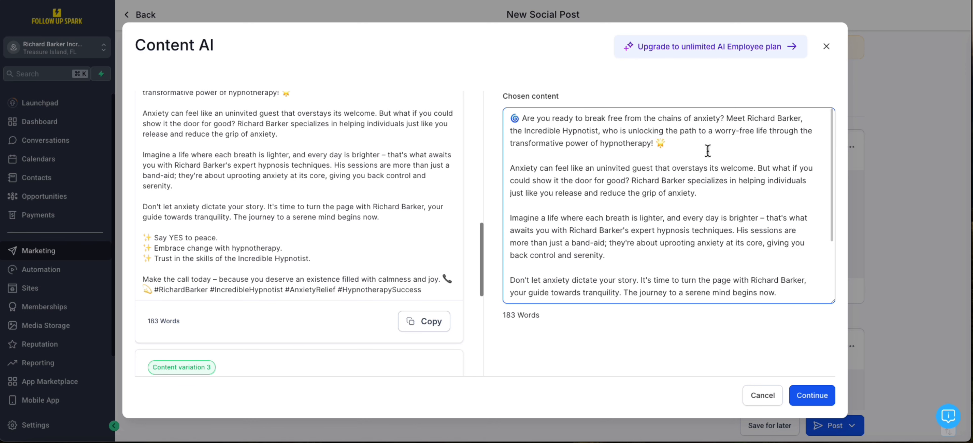
Replace "Make the call today" and its following dash in the chosen content's closing paragraph with "Click the link to get started".
scroll(707, 150, "down", 2)
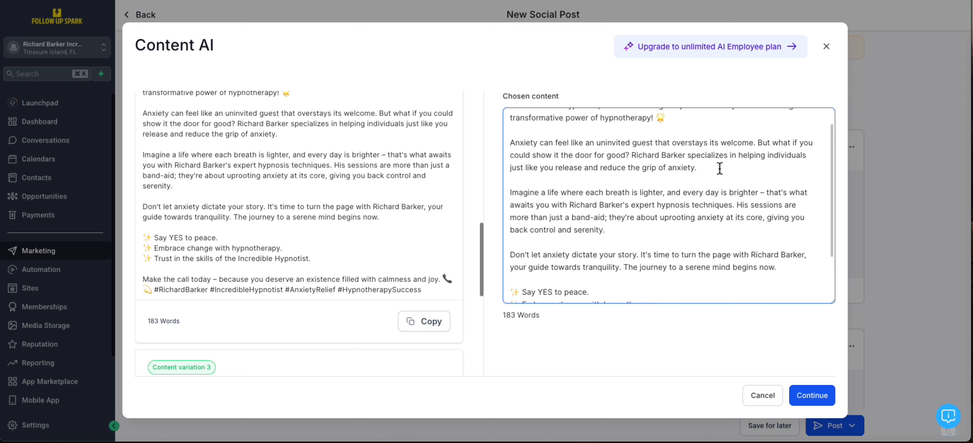
scroll(720, 169, "down", 2)
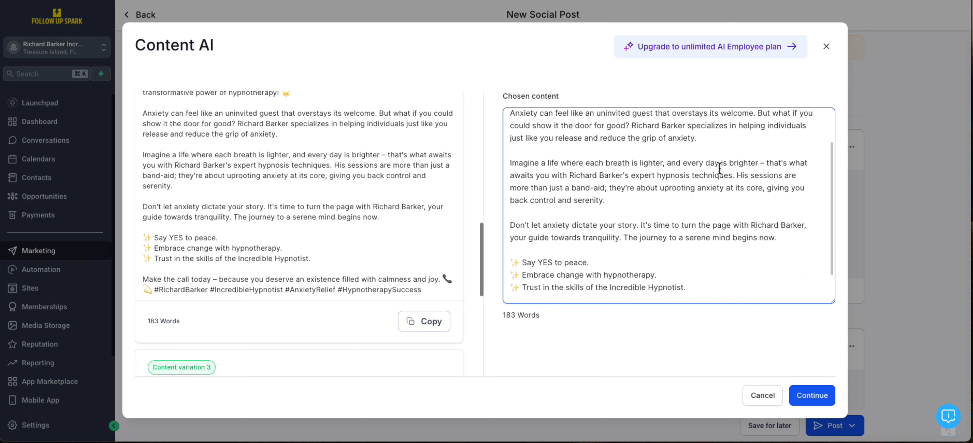
scroll(719, 168, "down", 1)
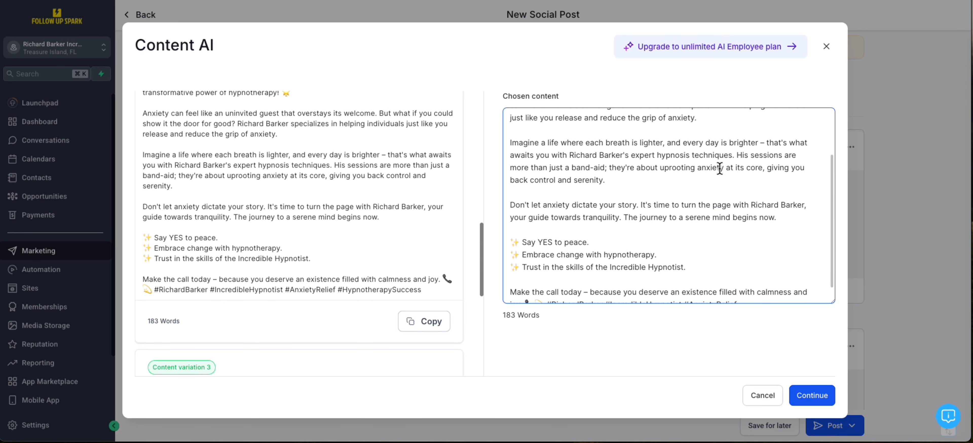
scroll(720, 168, "down", 2)
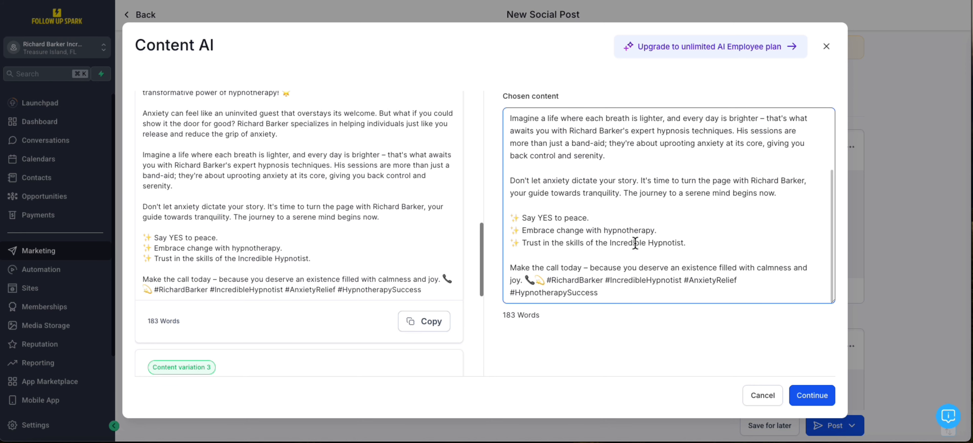
left_click_drag(582, 265, 500, 266)
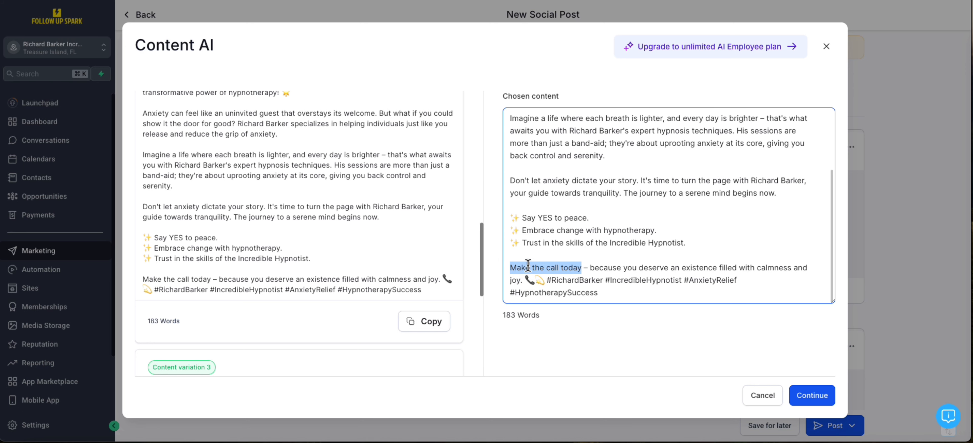
type("Click the")
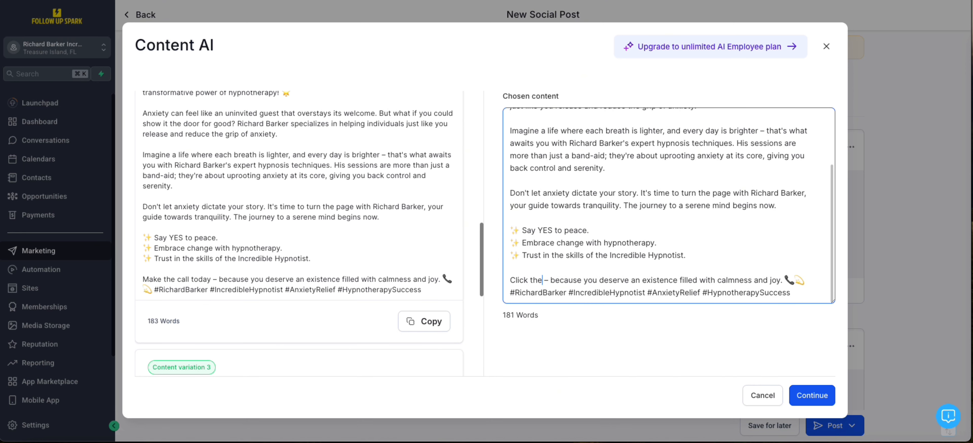
type(" link")
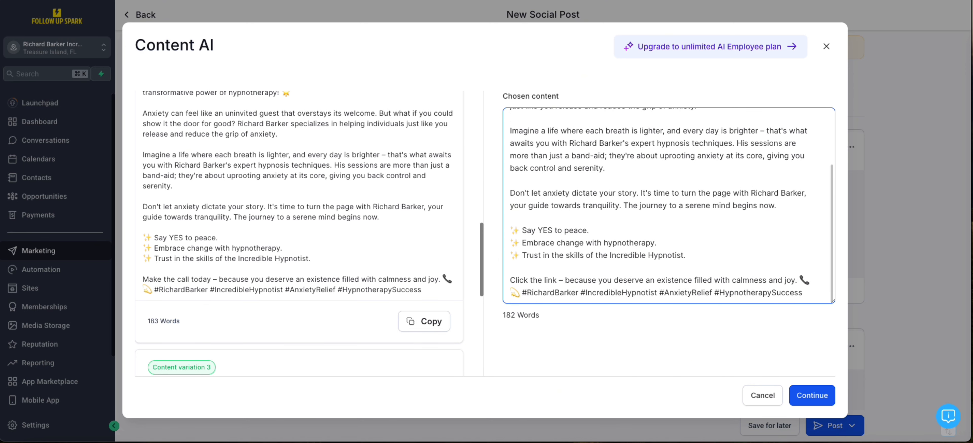
type(" to get s")
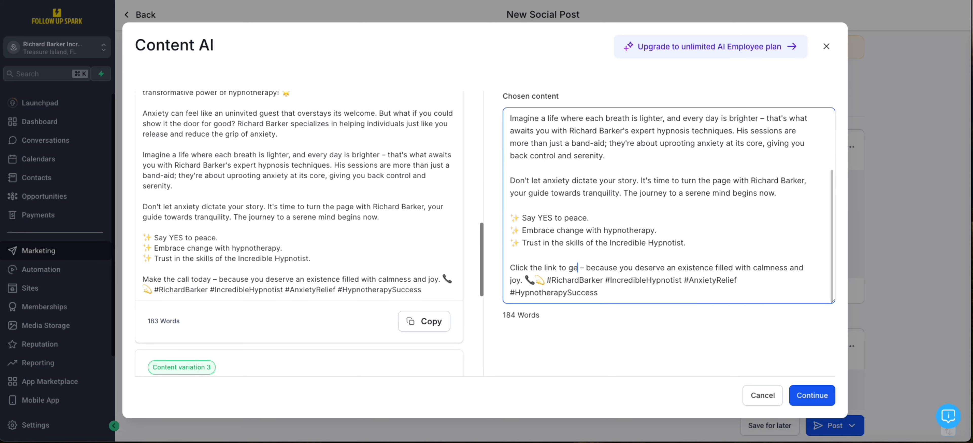
type("tarted")
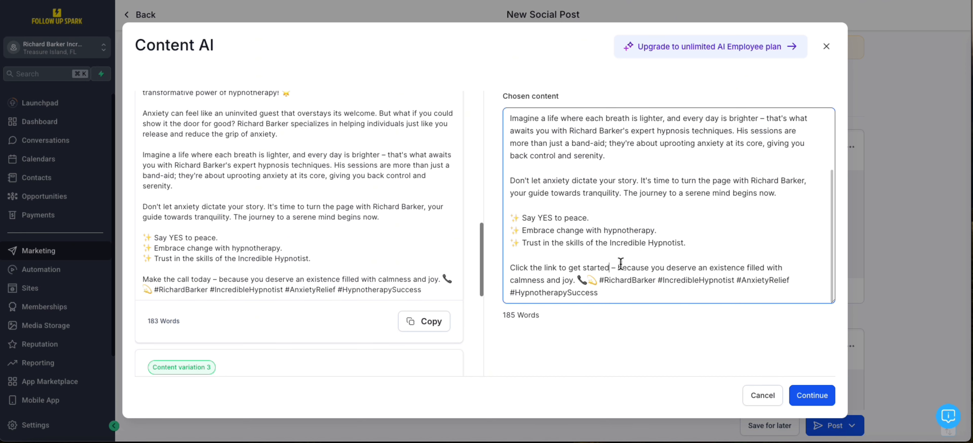
key("BackSpace")
key("BackSpace")
key("BackSpace")
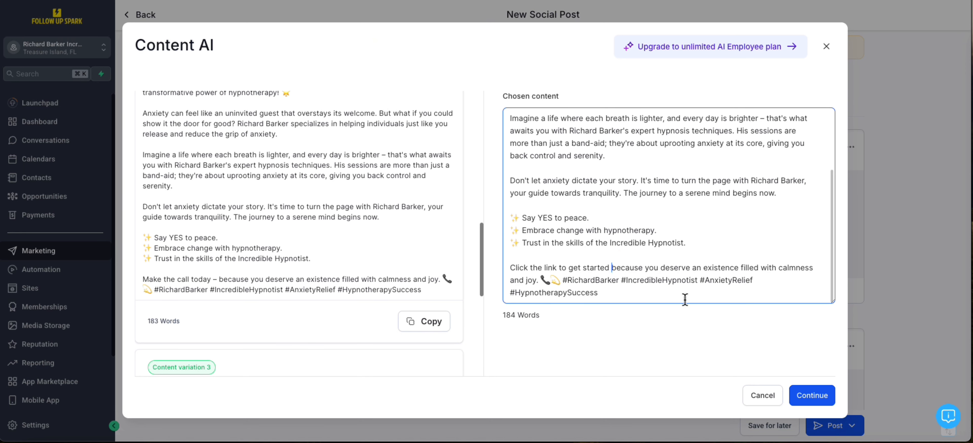
Insert the edited AI content into the post and check it in the post preview.
left_click(812, 396)
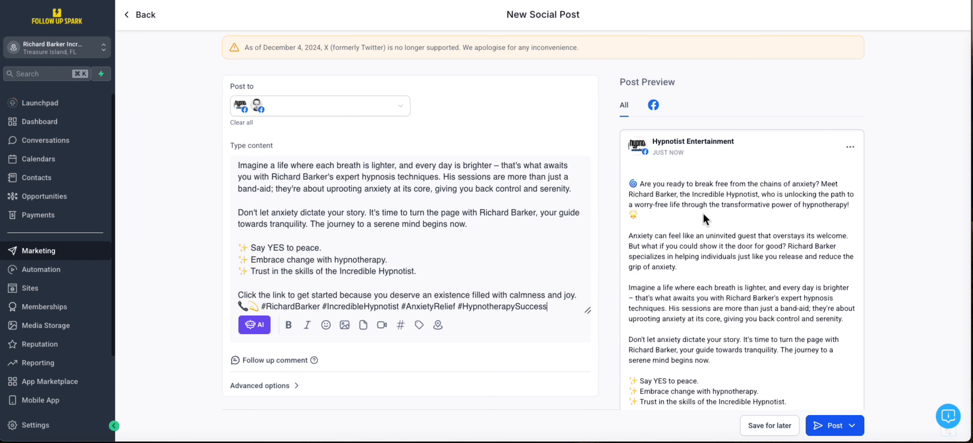
scroll(703, 214, "down", 5)
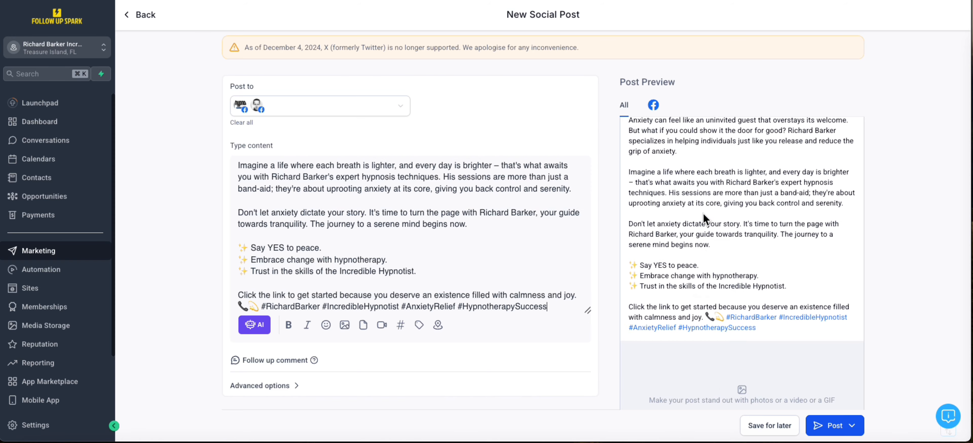
scroll(703, 213, "up", 5)
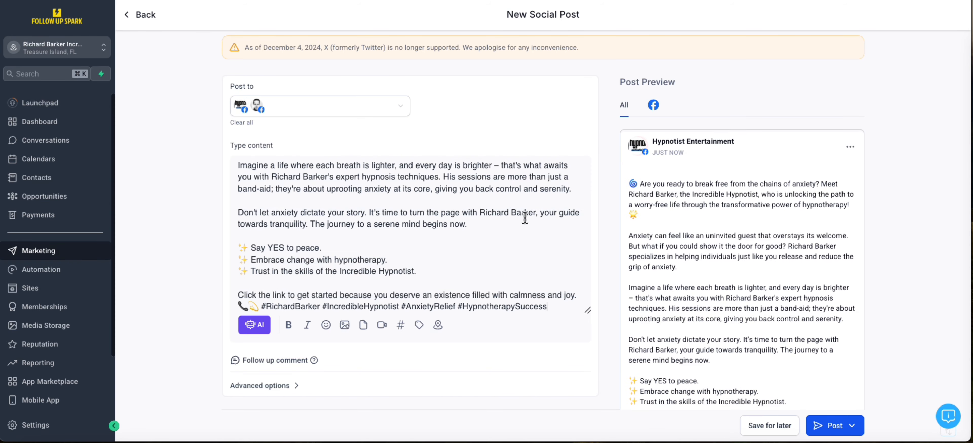
Delete the telephone emoji in front of the hashtags in the post's closing paragraph.
scroll(525, 218, "down", 3)
scroll(524, 217, "up", 2)
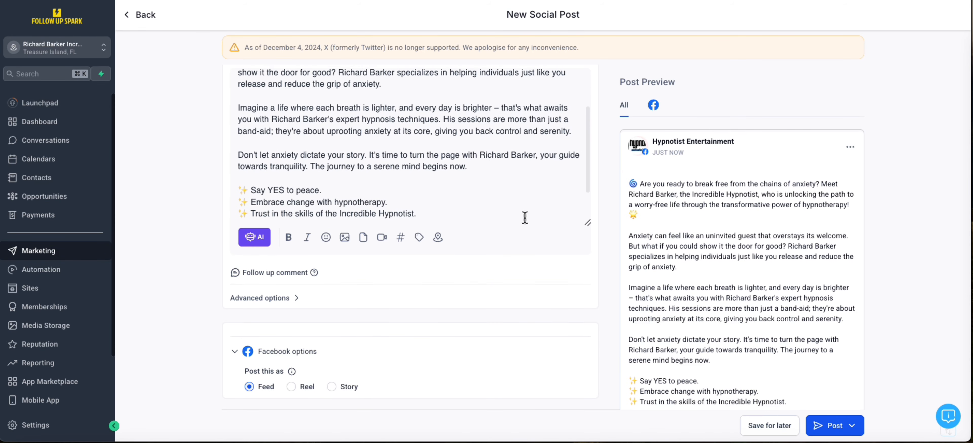
scroll(525, 218, "down", 2)
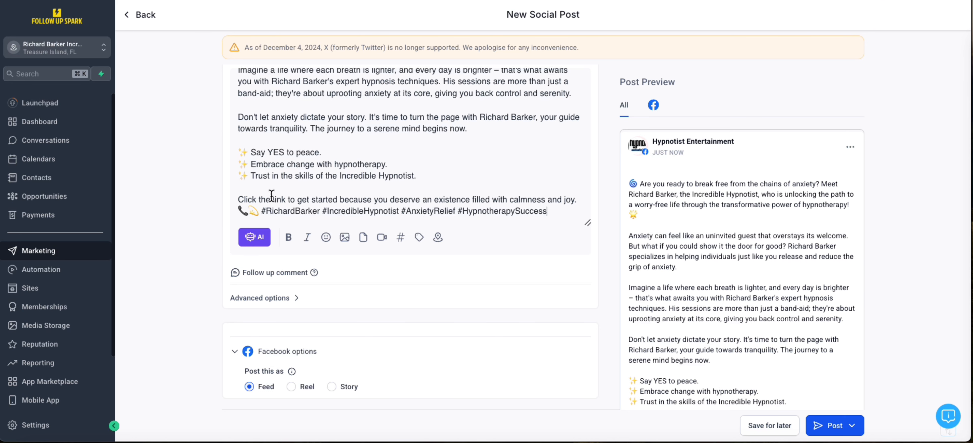
left_click(243, 209)
key("BackSpace")
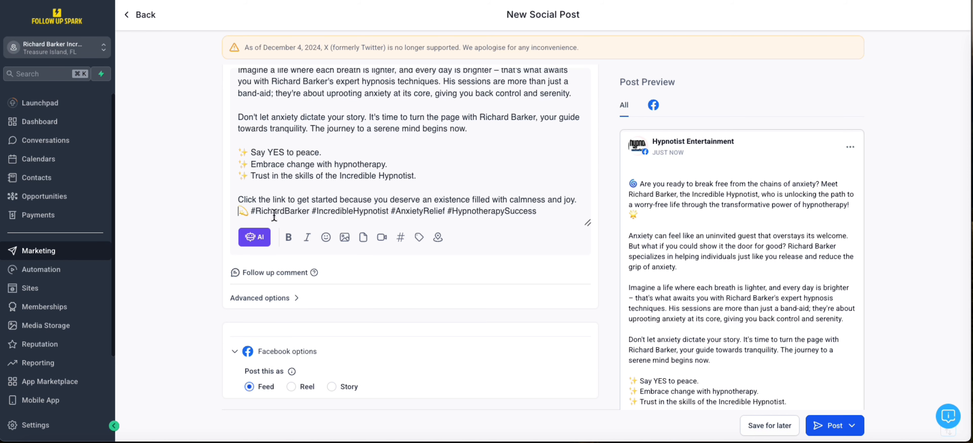
left_click(286, 195)
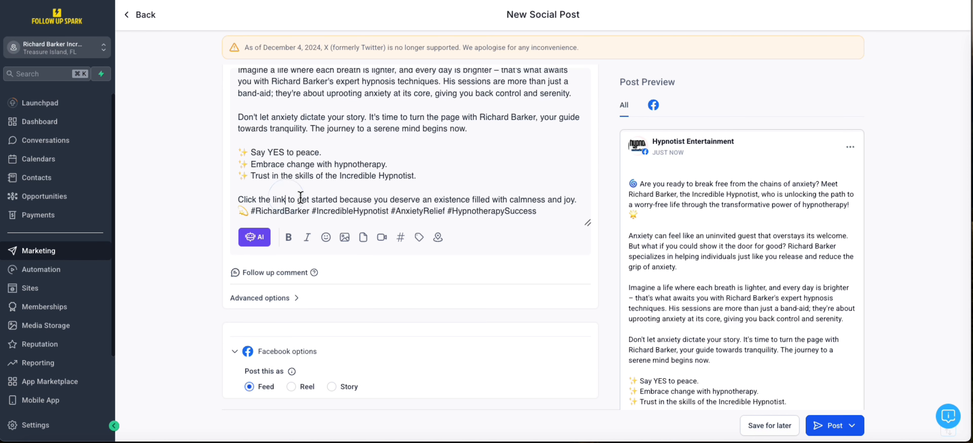
left_click(287, 196)
type("https://incrediblehypnotist.com/hypnotherapy")
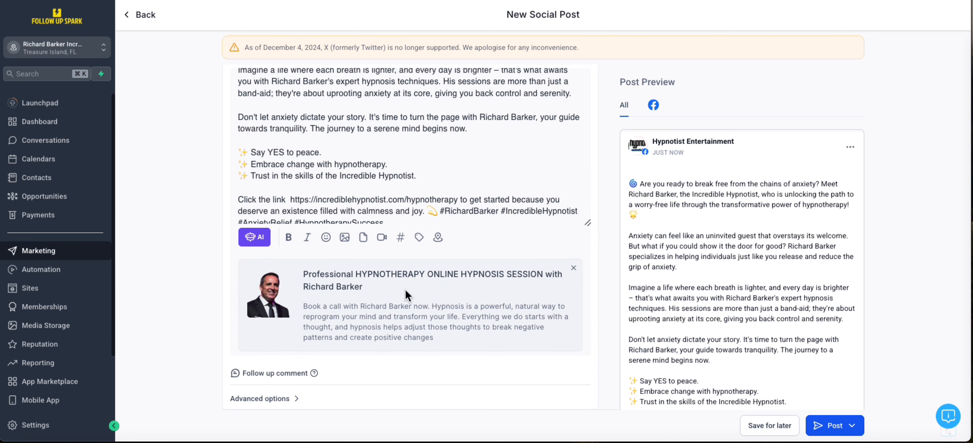
Check how the link card looks in the post preview, and remove the card from the post.
scroll(406, 296, "down", 1)
scroll(407, 298, "up", 1)
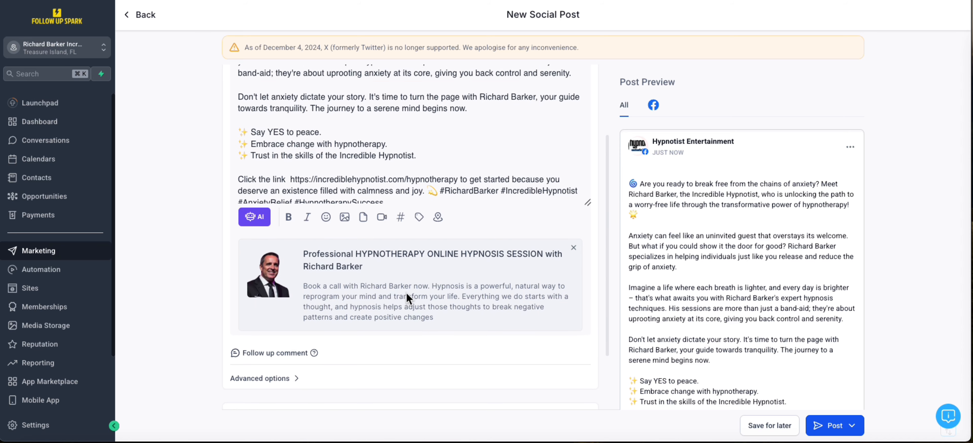
scroll(717, 265, "down", 8)
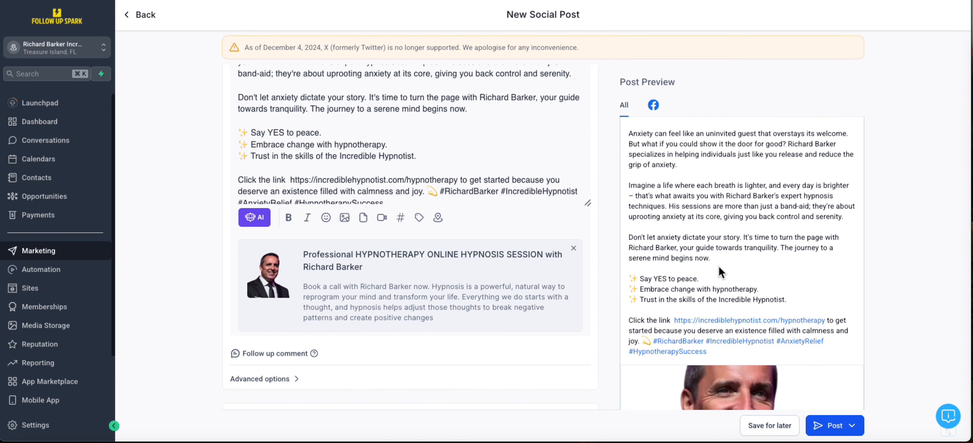
scroll(719, 267, "down", 3)
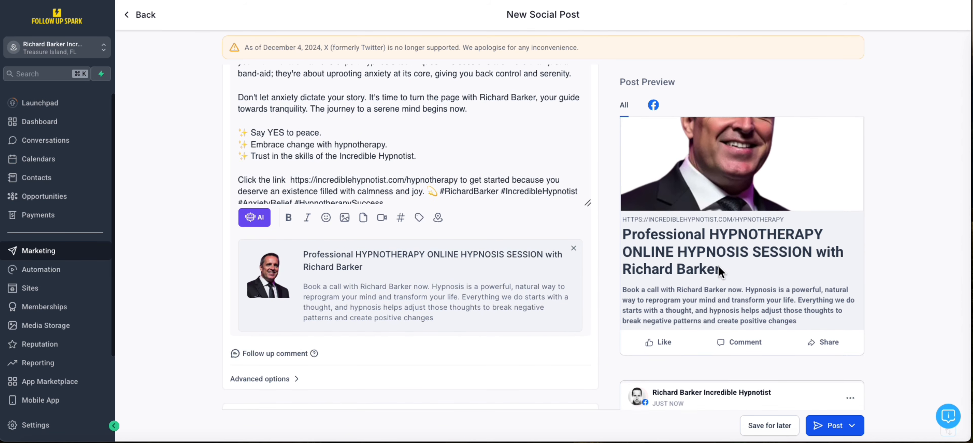
left_click(574, 248)
scroll(499, 199, "down", 1)
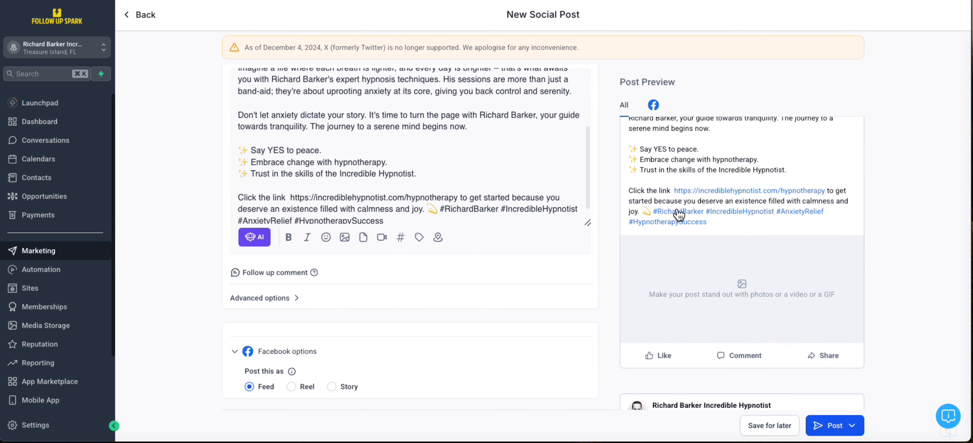
scroll(729, 215, "down", 2)
scroll(730, 214, "up", 4)
scroll(729, 214, "up", 2)
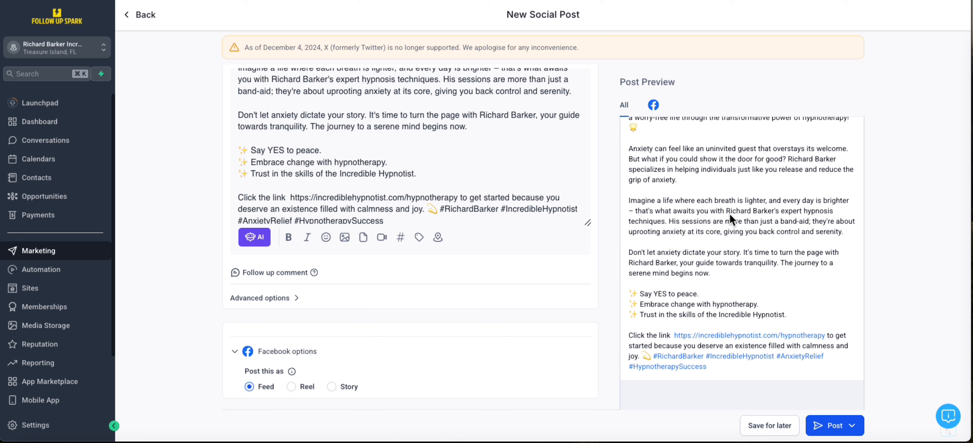
left_click(278, 272)
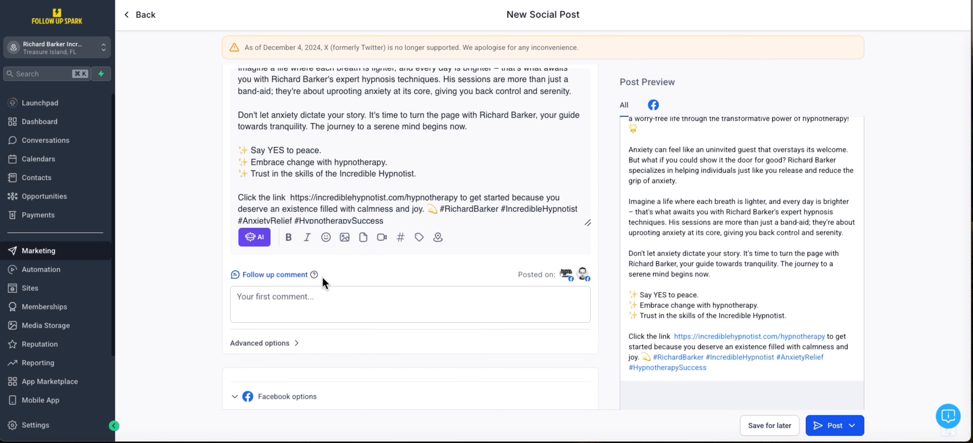
left_click(297, 299)
type("Get in t")
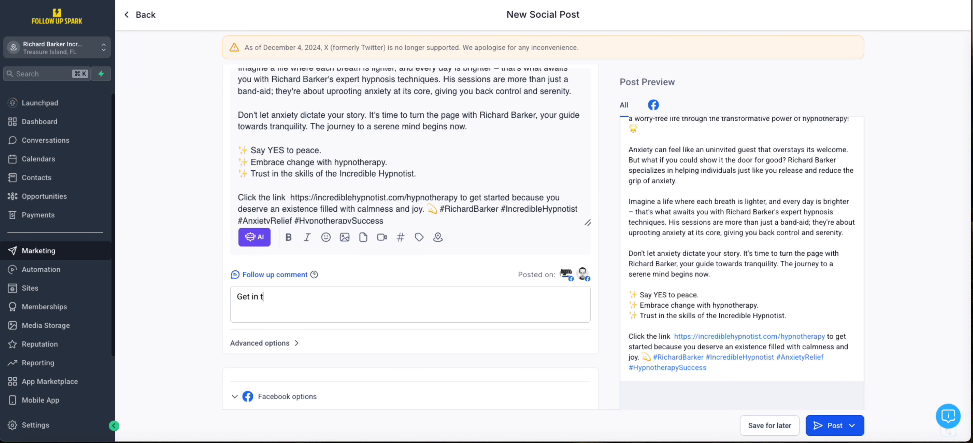
type("ouch")
type("https://incrediblehypnotist.com/hypnotherapy")
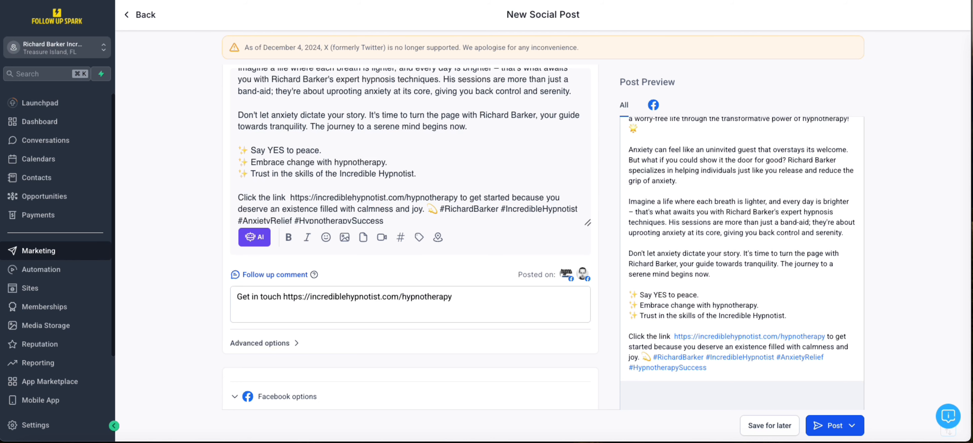
scroll(367, 289, "down", 2)
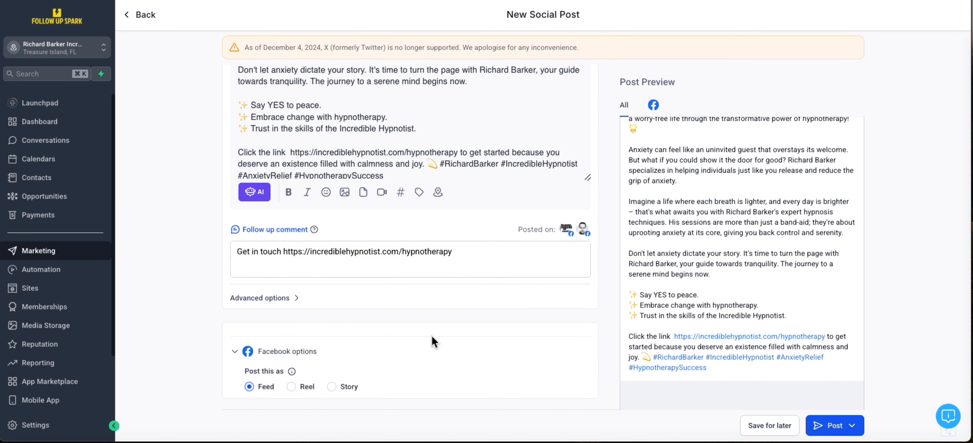
scroll(433, 341, "up", 3)
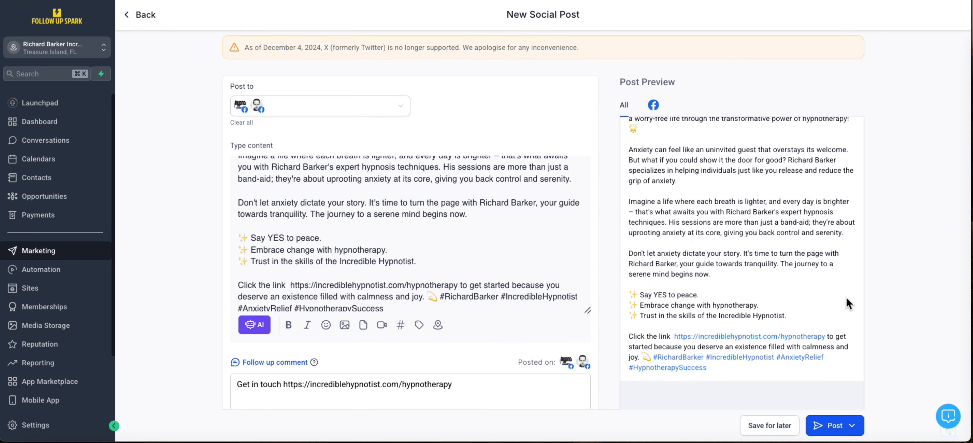
scroll(752, 263, "down", 2)
scroll(752, 263, "down", 3)
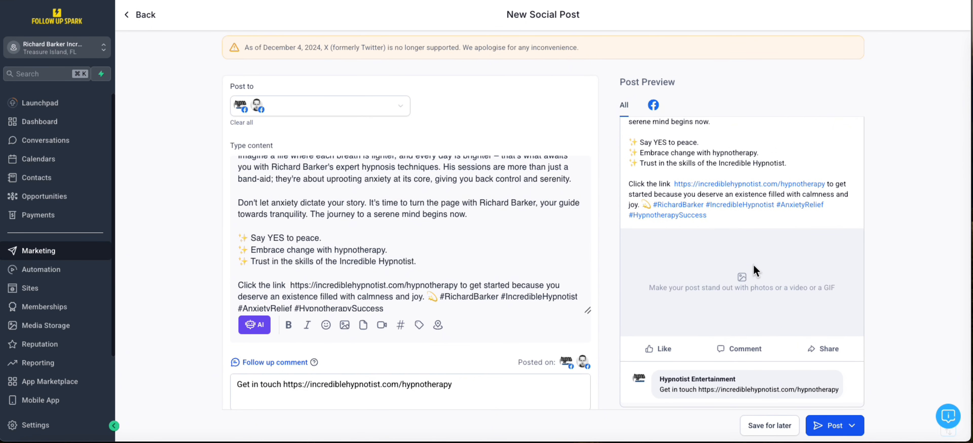
Open the media library to add an image to the post and browse the My Media files.
left_click(344, 325)
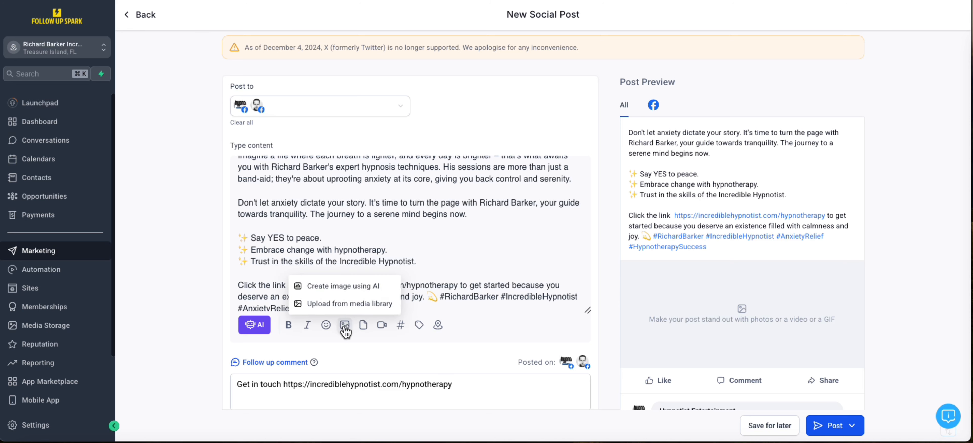
left_click(350, 304)
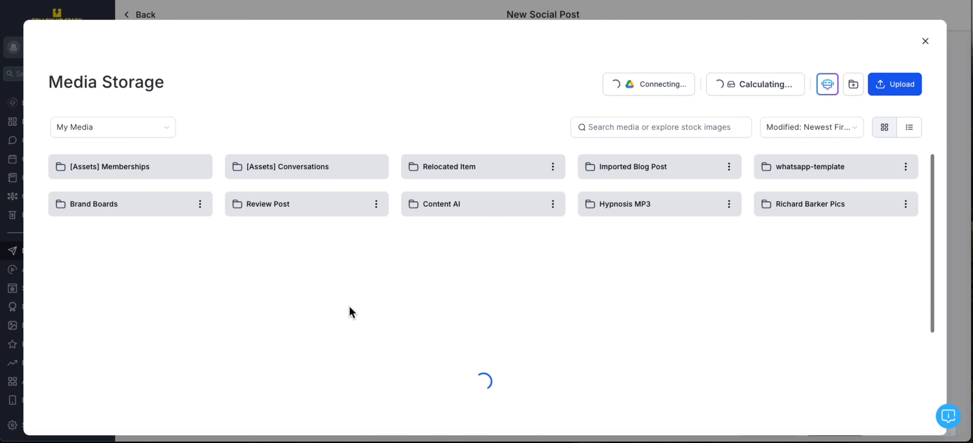
scroll(326, 270, "down", 1)
scroll(324, 268, "down", 8)
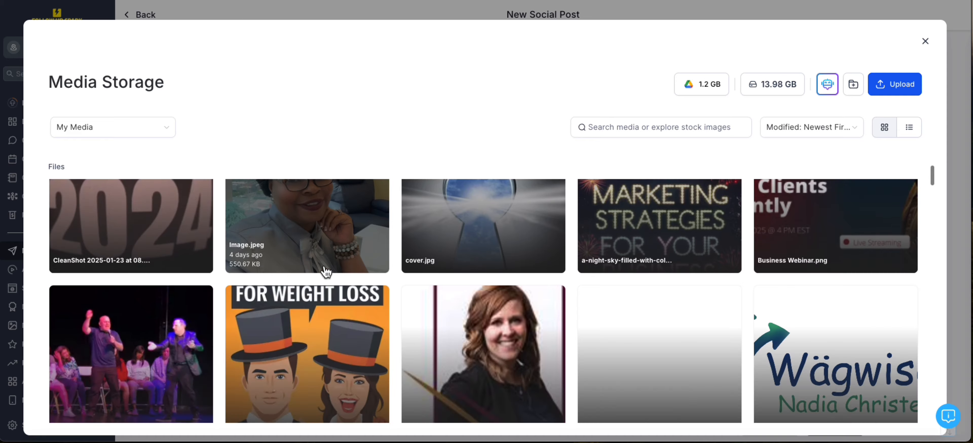
scroll(325, 271, "down", 1)
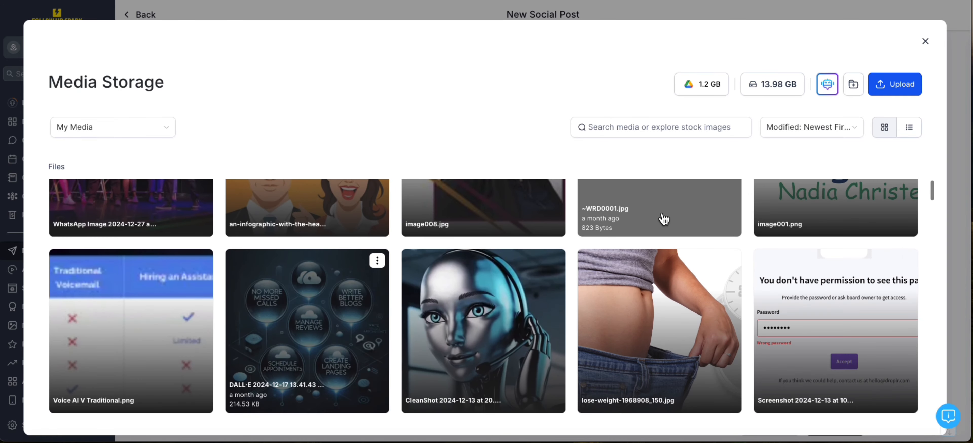
scroll(663, 219, "down", 7)
scroll(664, 218, "up", 6)
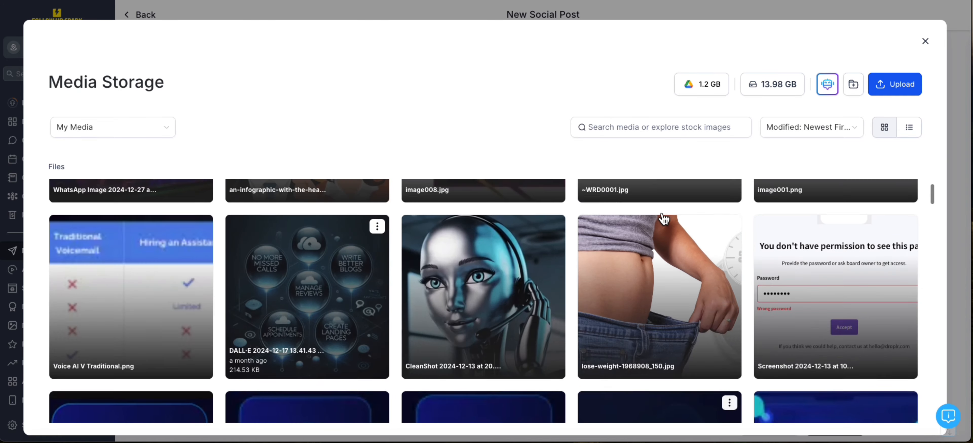
scroll(663, 218, "up", 10)
scroll(664, 219, "down", 6)
scroll(664, 218, "up", 8)
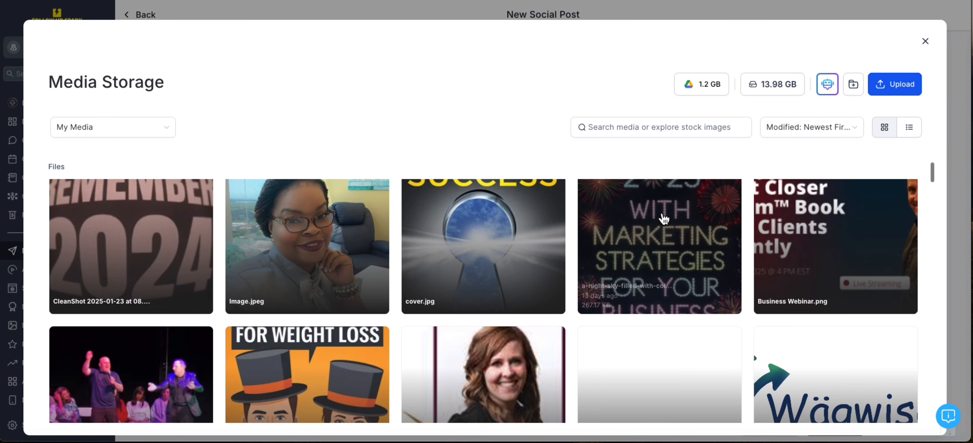
Switch the media source to Pixabay and search its stock images for "anxiety".
left_click(157, 133)
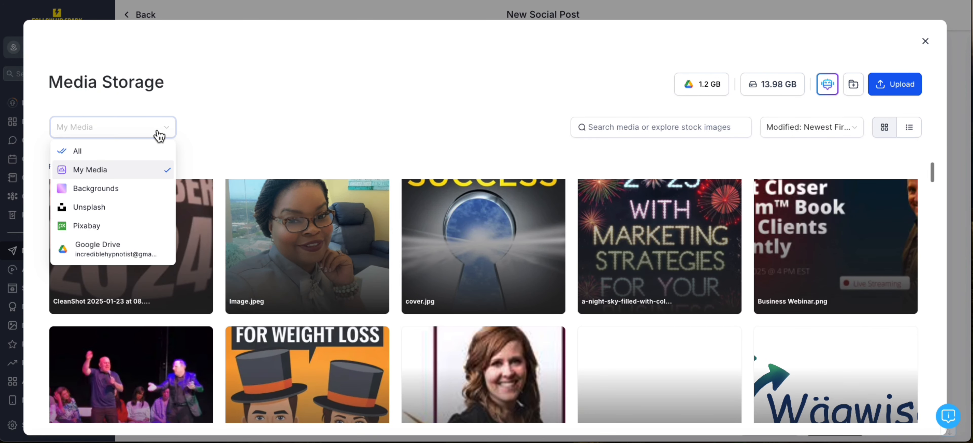
left_click(99, 225)
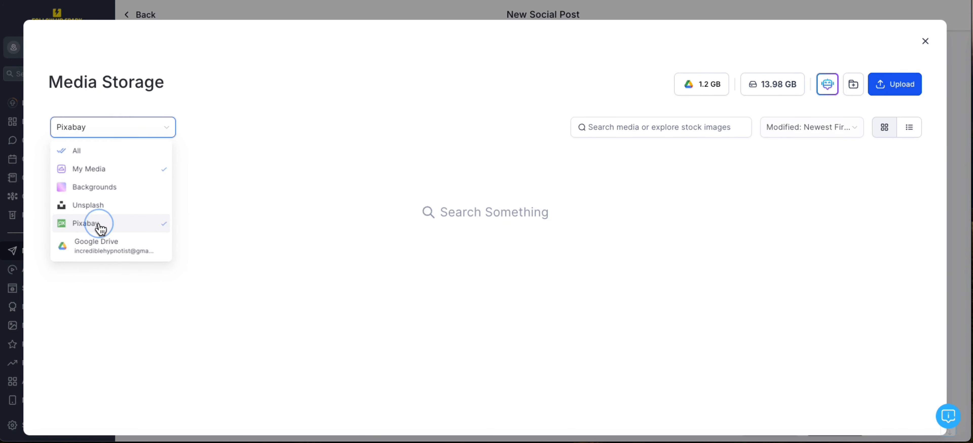
left_click(664, 128)
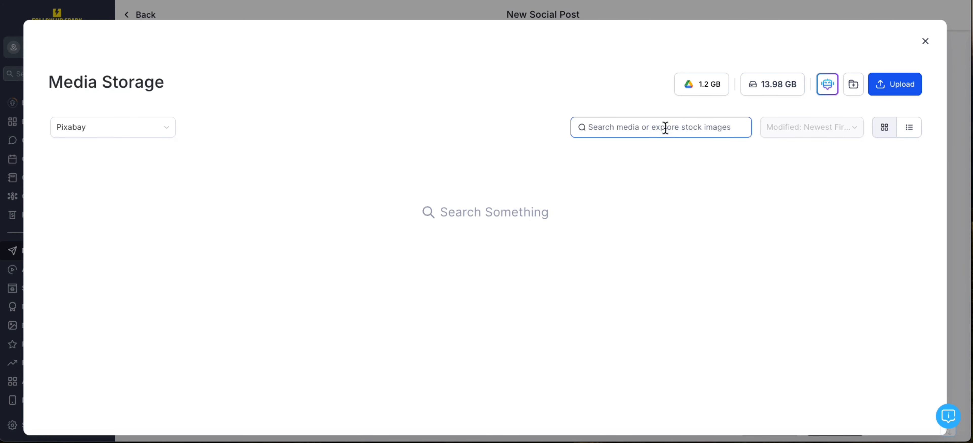
type("anxiety")
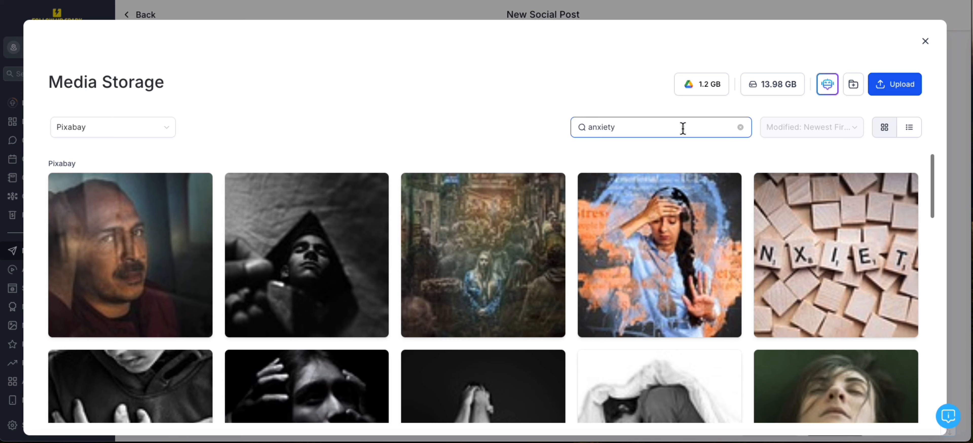
Look through the Pixabay anxiety images for one that suits the post.
scroll(660, 166, "down", 3)
scroll(660, 166, "up", 2)
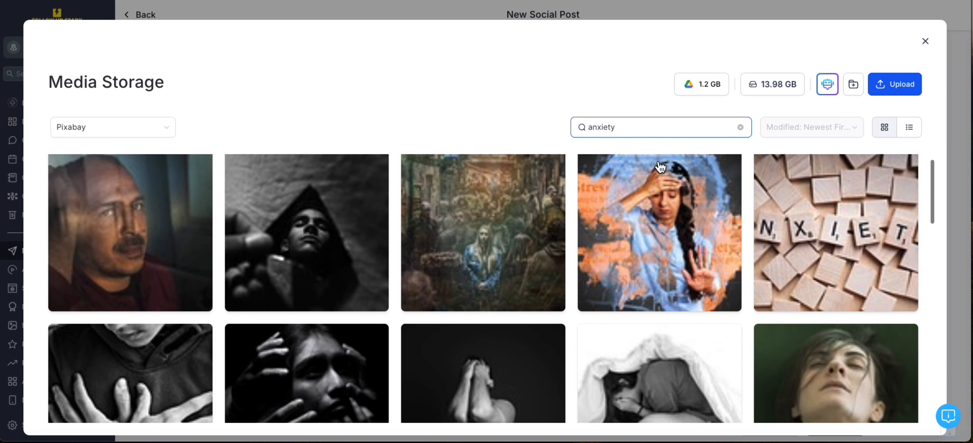
scroll(659, 166, "down", 2)
scroll(660, 166, "down", 6)
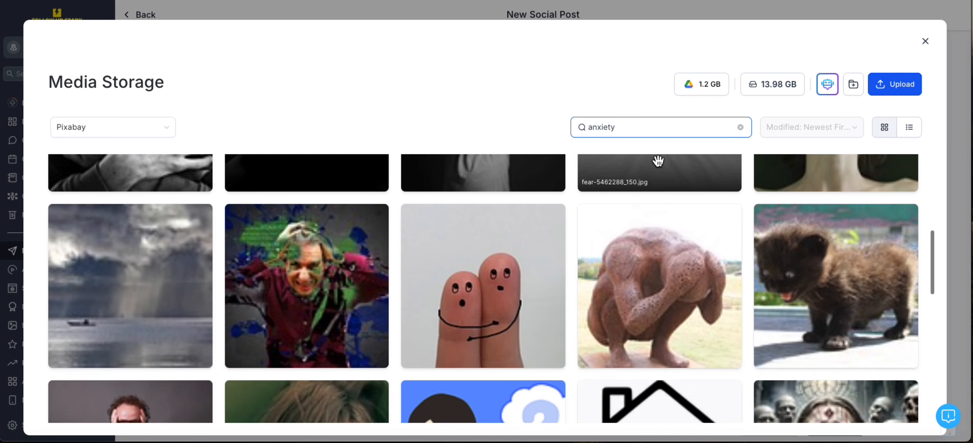
scroll(657, 159, "down", 7)
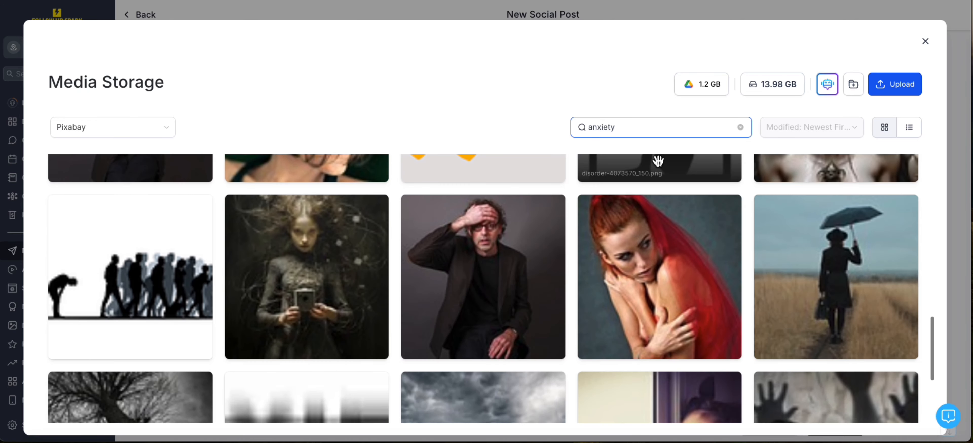
scroll(644, 161, "down", 4)
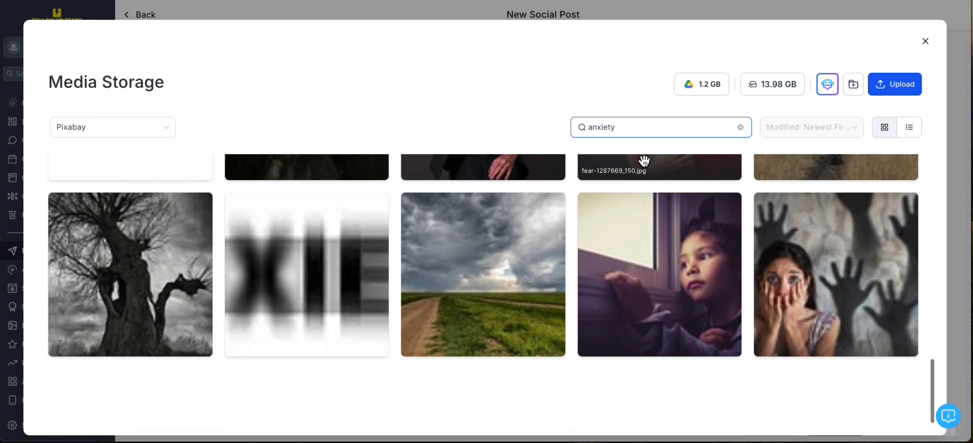
scroll(644, 160, "up", 15)
scroll(644, 161, "up", 4)
Switch the media source to Unsplash for the anxiety image search.
left_click(155, 131)
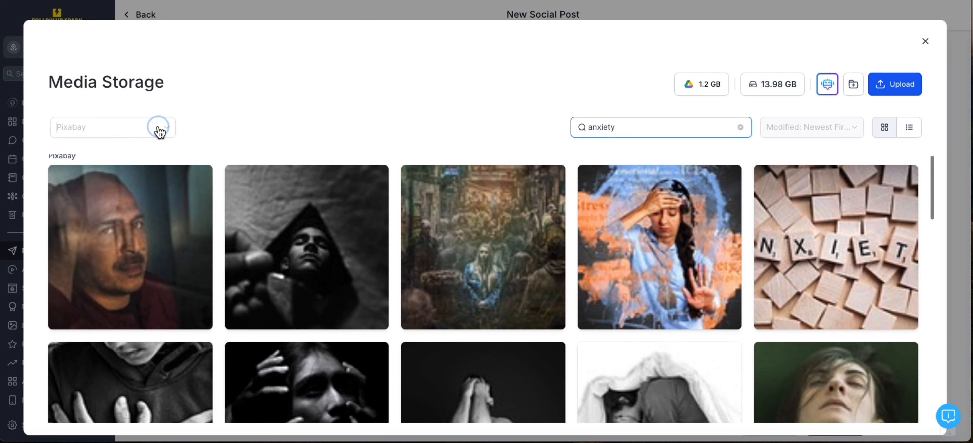
left_click(100, 207)
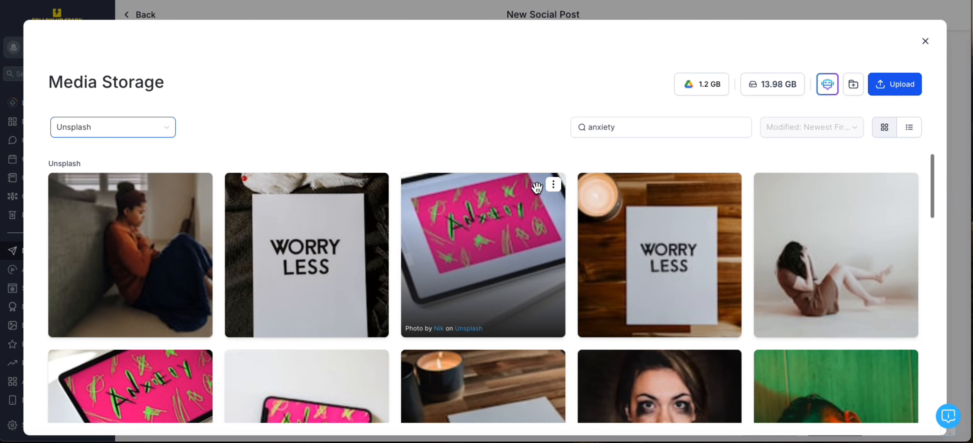
Look through the Unsplash anxiety images for a suitable one and close the media library.
scroll(519, 229, "down", 4)
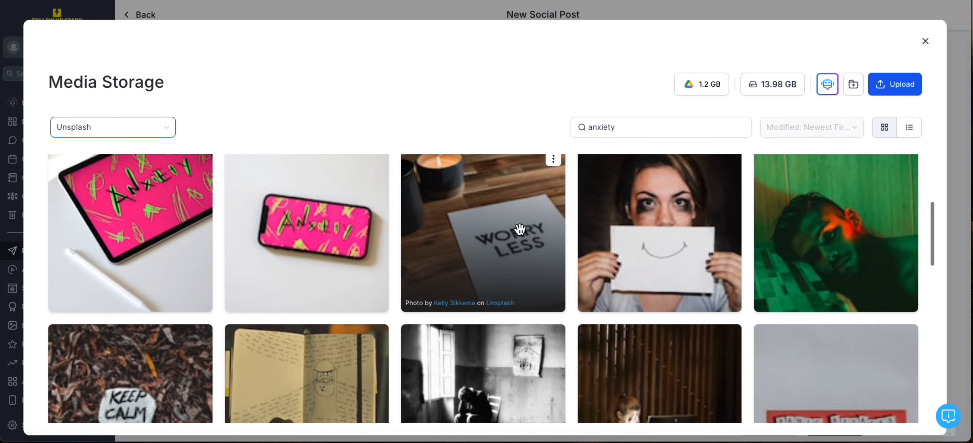
scroll(520, 229, "down", 4)
scroll(520, 229, "up", 9)
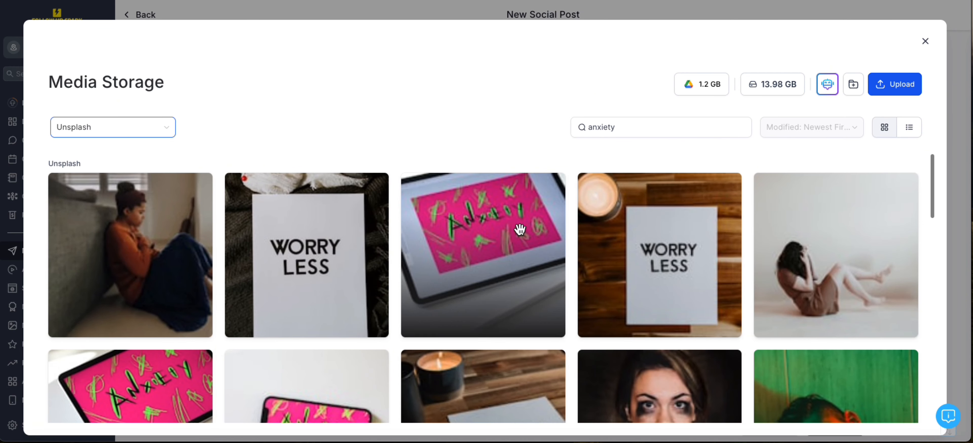
left_click(925, 41)
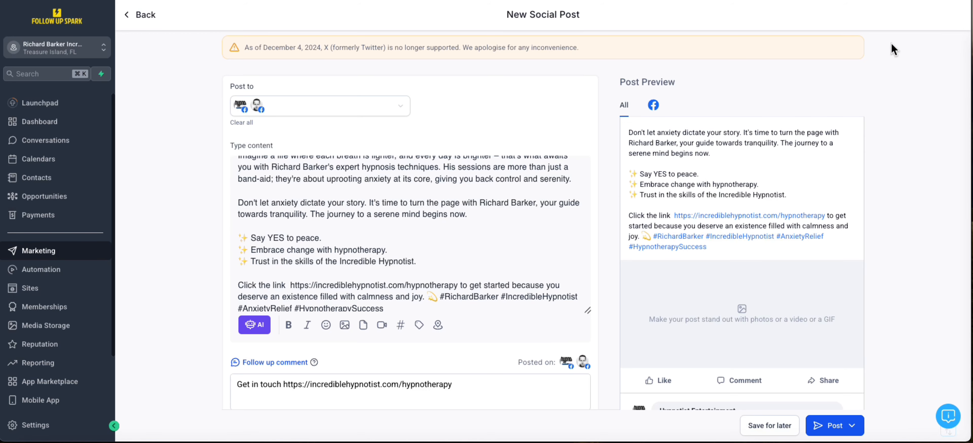
Start creating an AI image for the post with the description "show a woman with anxiety".
left_click(344, 326)
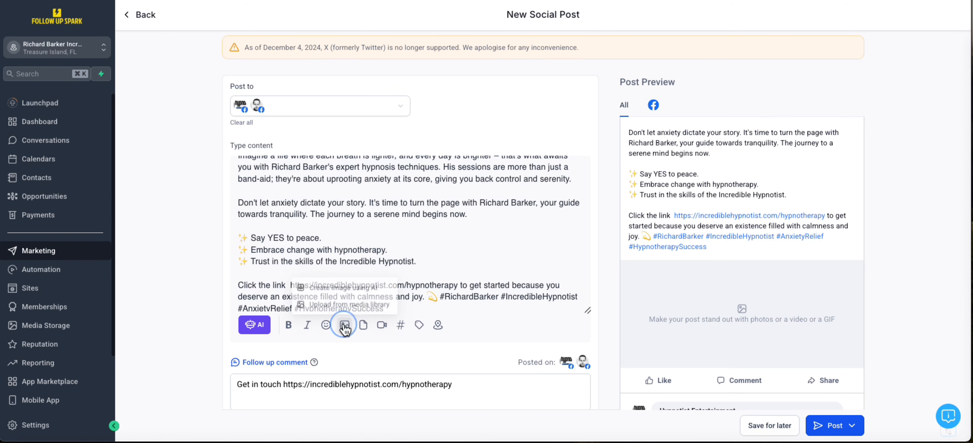
left_click(346, 288)
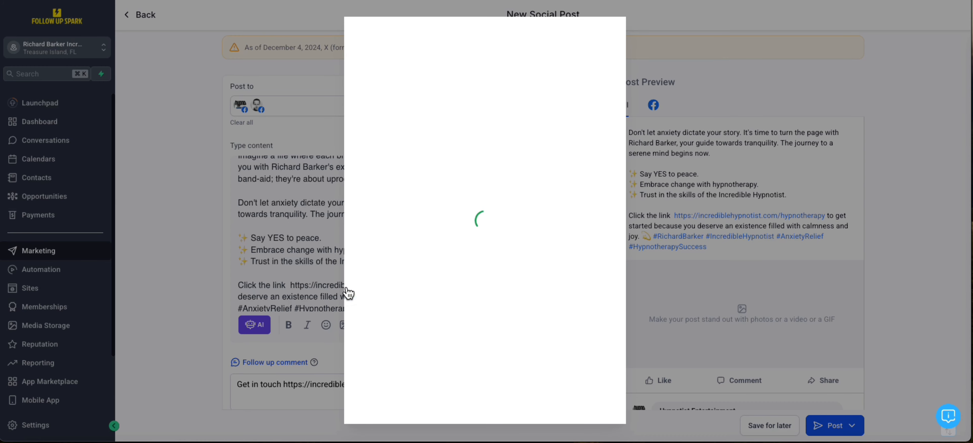
left_click(388, 133)
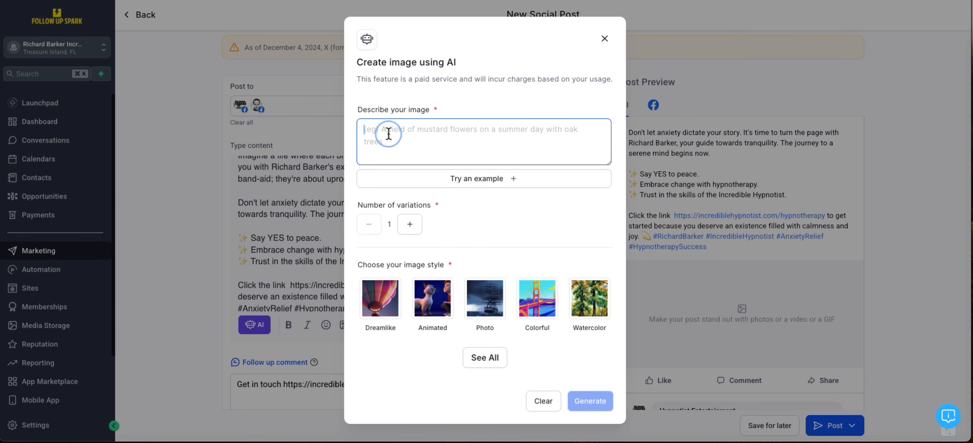
type("sho")
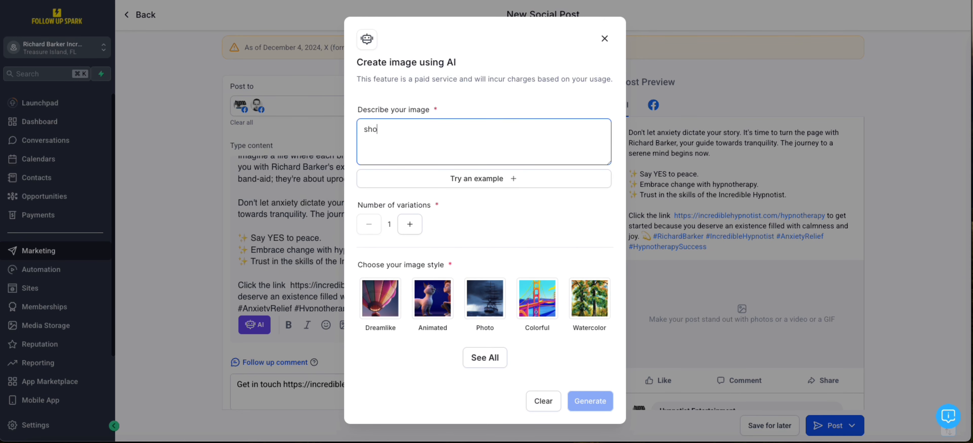
type("w a woman with anxiety")
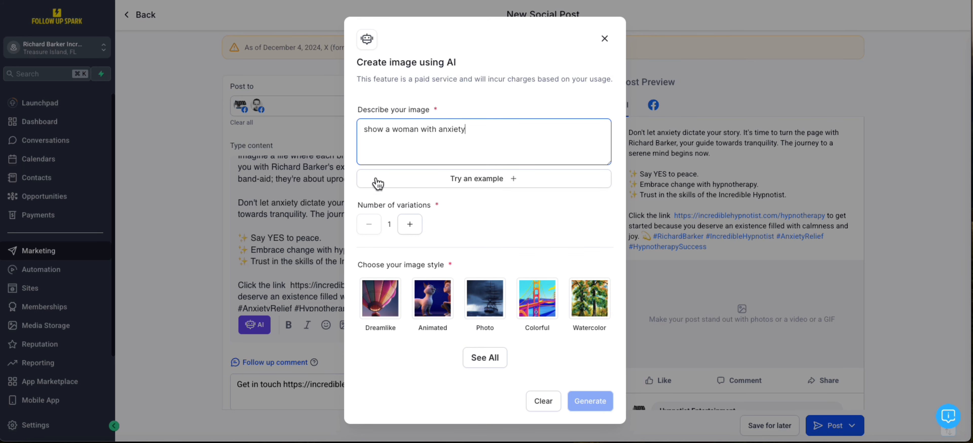
Set the AI image to 2 variations in the Photo style and generate it.
left_click(410, 226)
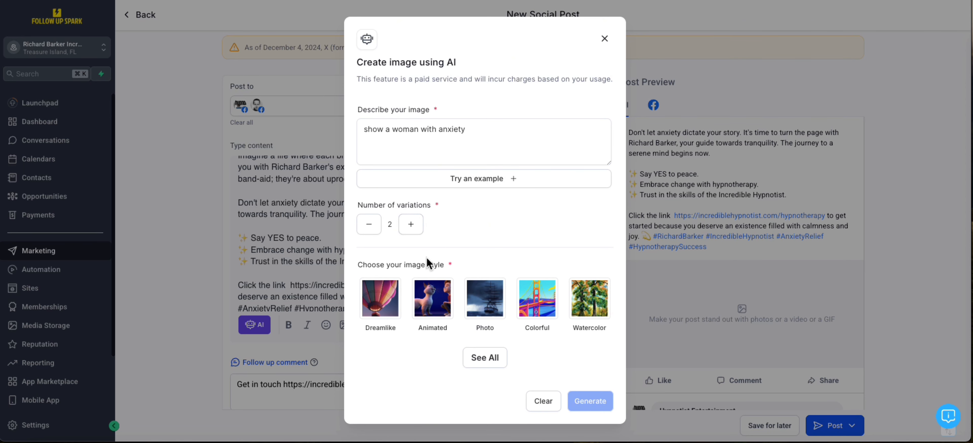
left_click(483, 359)
scroll(477, 320, "down", 3)
left_click(378, 242)
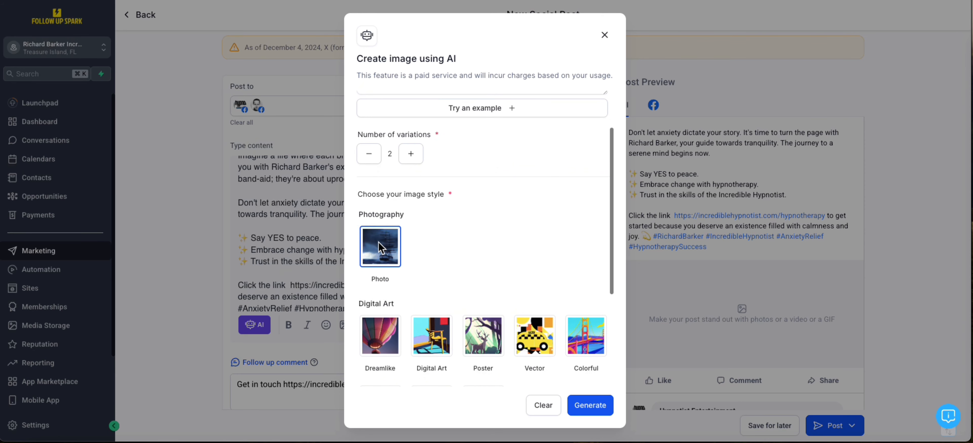
left_click(589, 407)
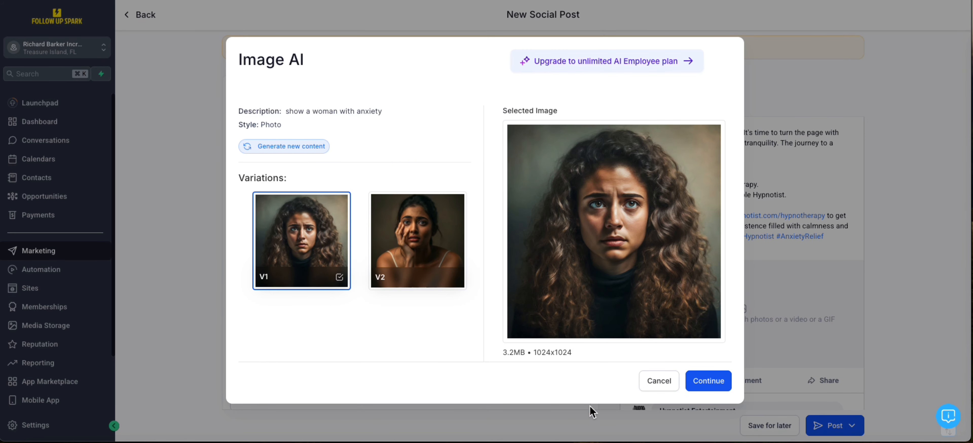
Compare the generated image variations V1 and V2 and discard them without adding either to the post.
left_click(388, 243)
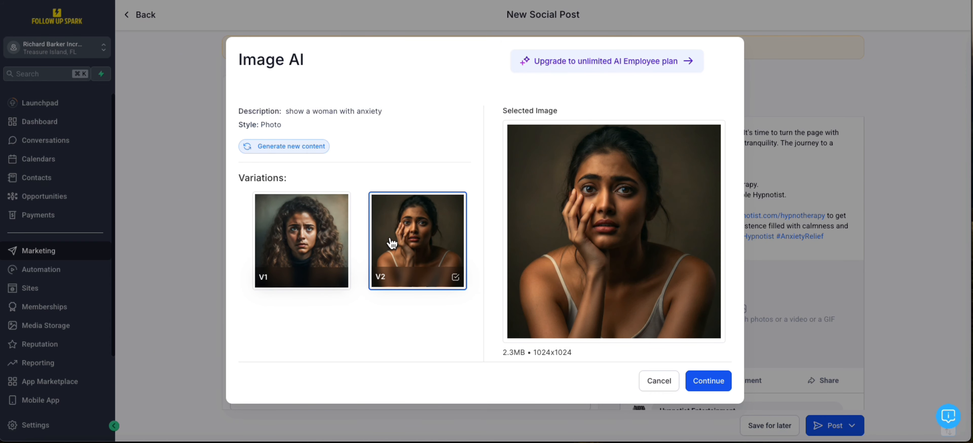
left_click(328, 245)
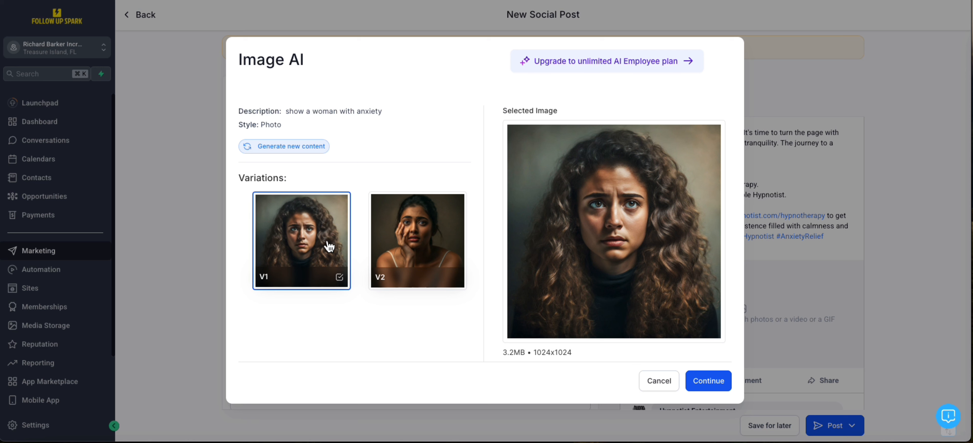
left_click(392, 245)
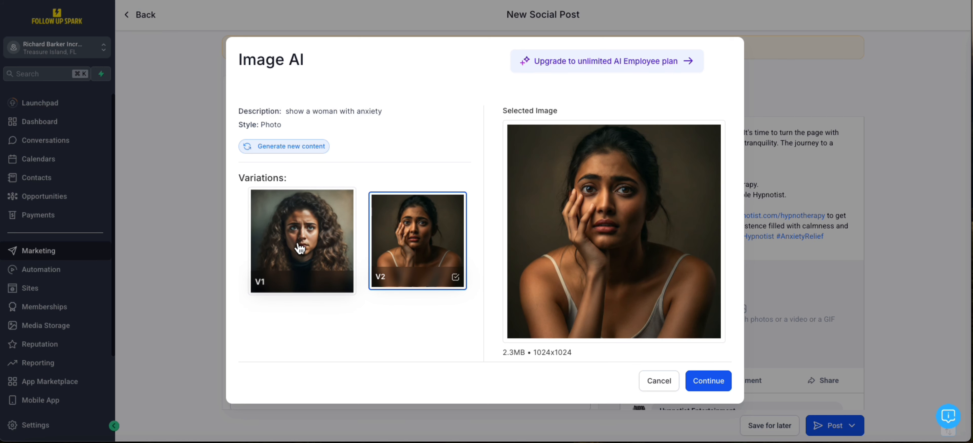
left_click(278, 245)
left_click(385, 242)
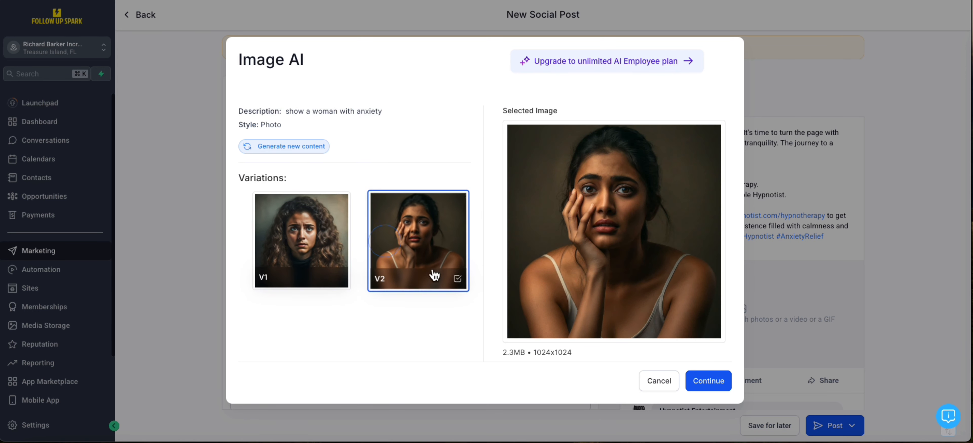
left_click(661, 384)
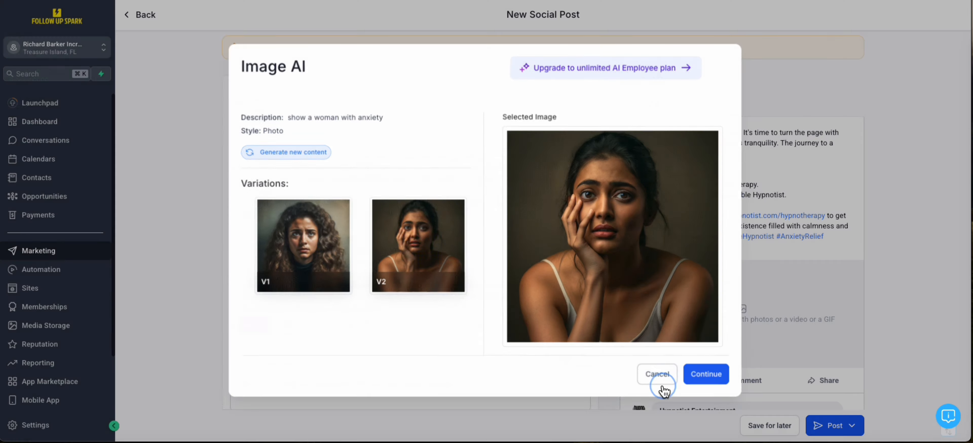
Reopen the media library for the post and search Unsplash for "woman with anxiety".
left_click(344, 325)
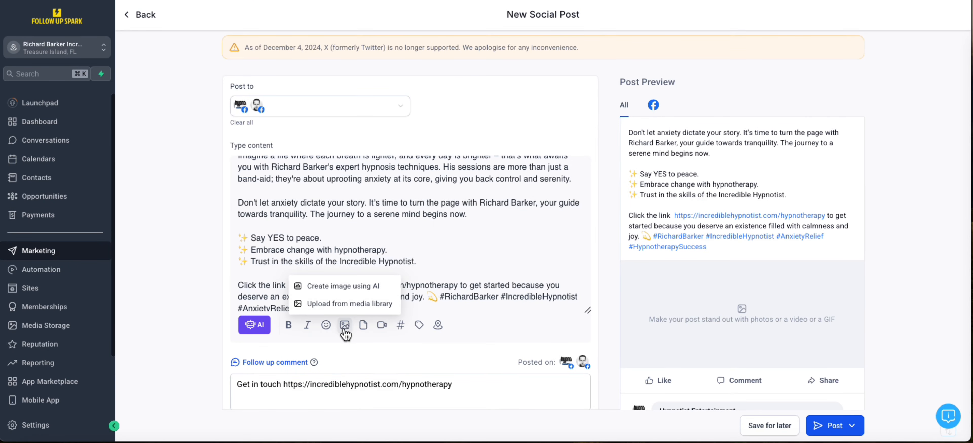
left_click(350, 308)
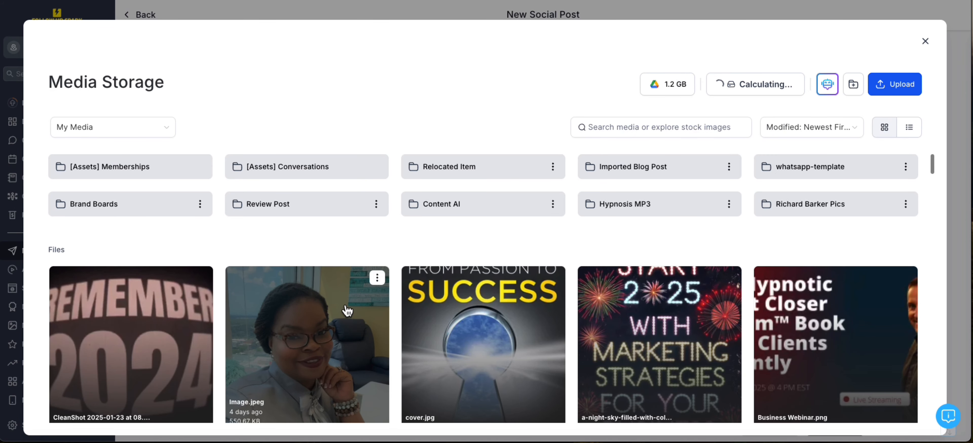
left_click(120, 129)
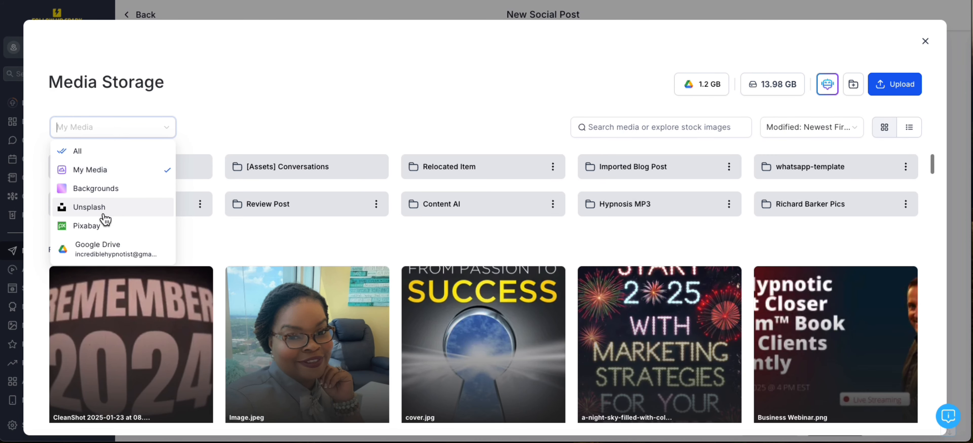
left_click(97, 208)
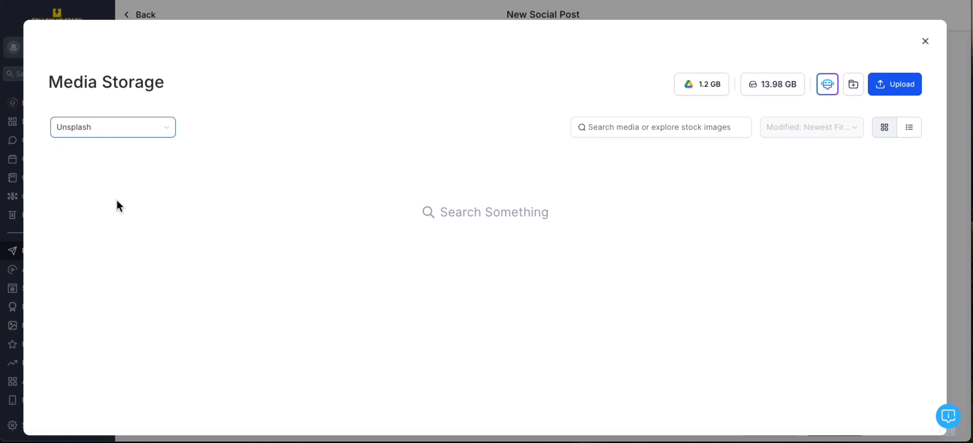
left_click(647, 126)
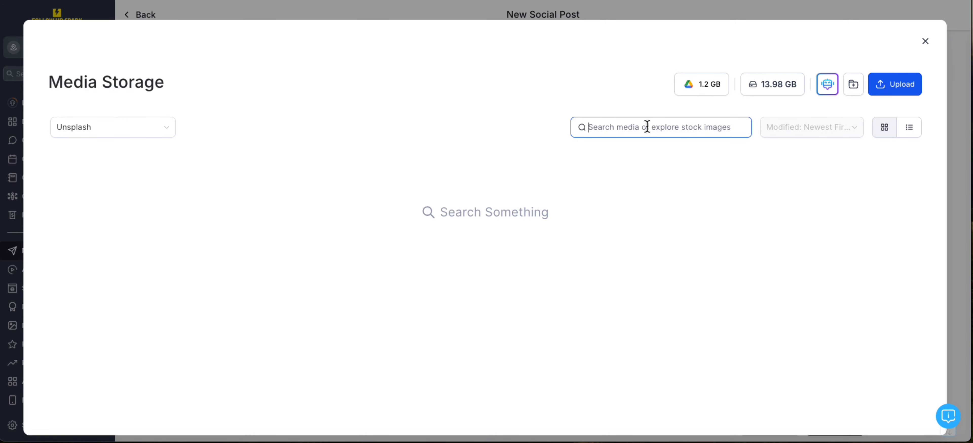
type("woman with anxiety")
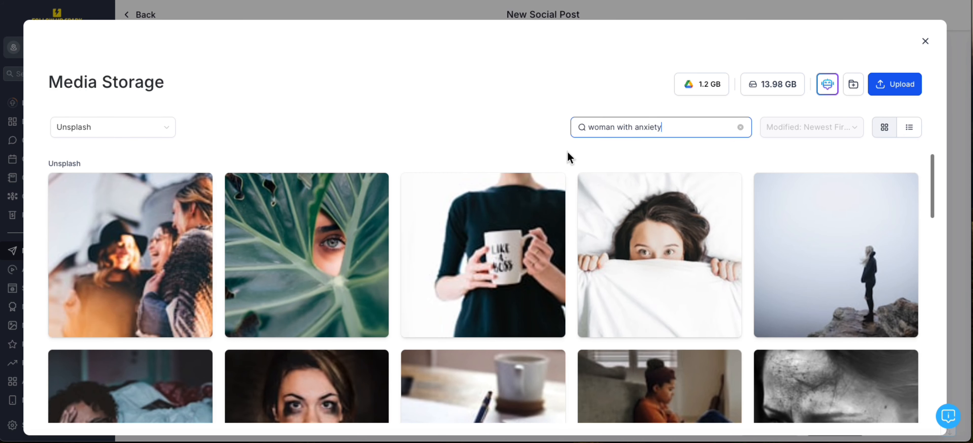
Import the Unsplash photo of the woman holding a drawn smile into the media library and return to the post.
scroll(423, 163, "down", 5)
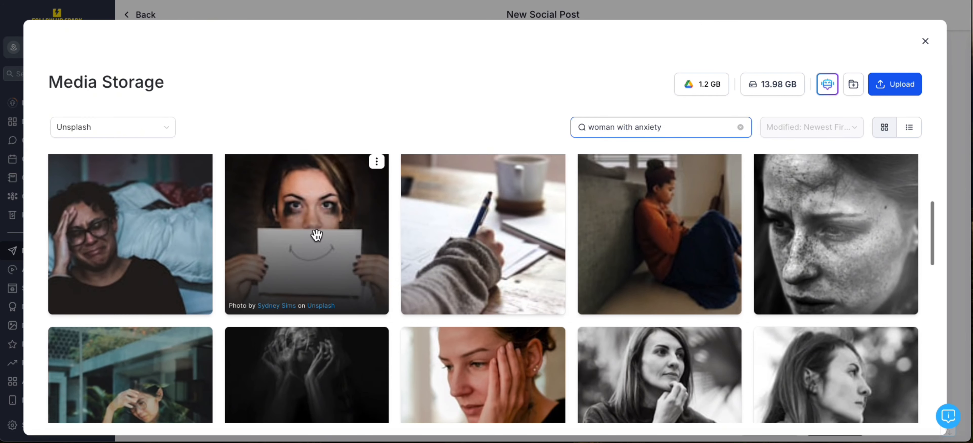
left_click(317, 235)
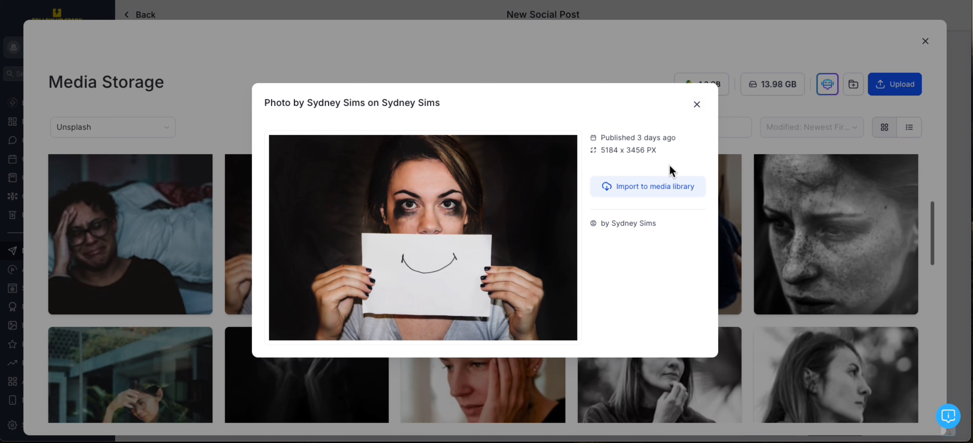
left_click(657, 193)
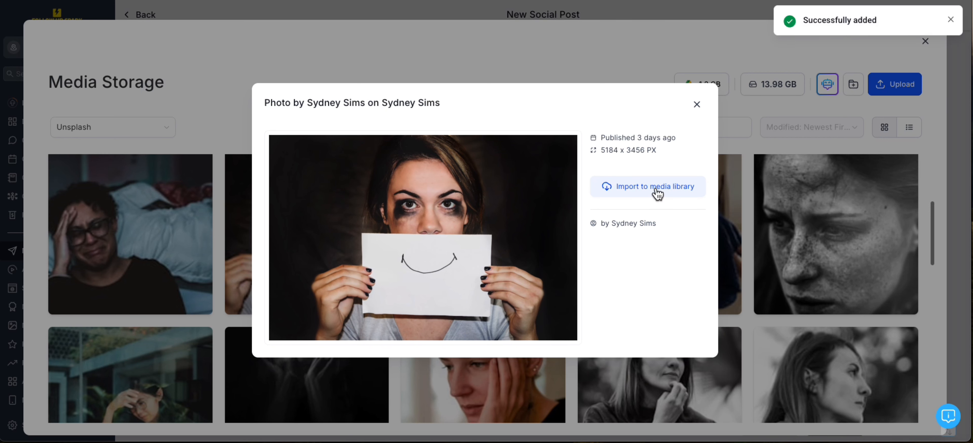
left_click(697, 103)
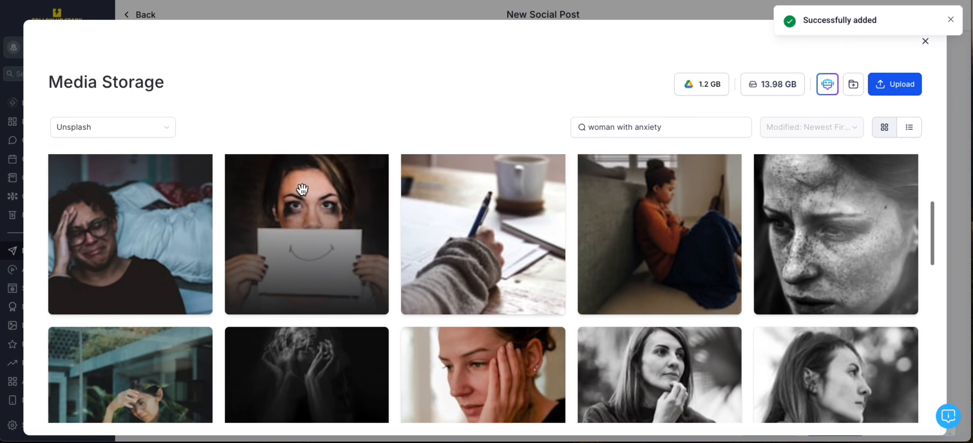
left_click(925, 41)
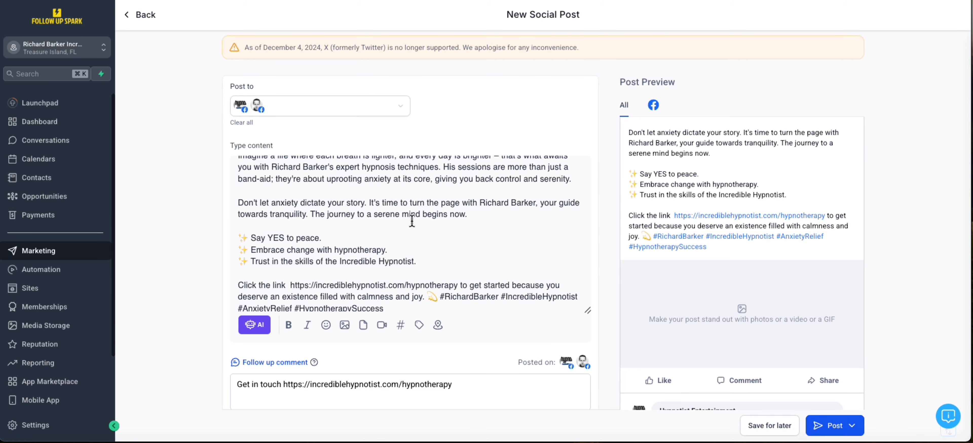
Attach the imported photo of the woman holding a drawn smile from My Media to the post.
left_click(344, 328)
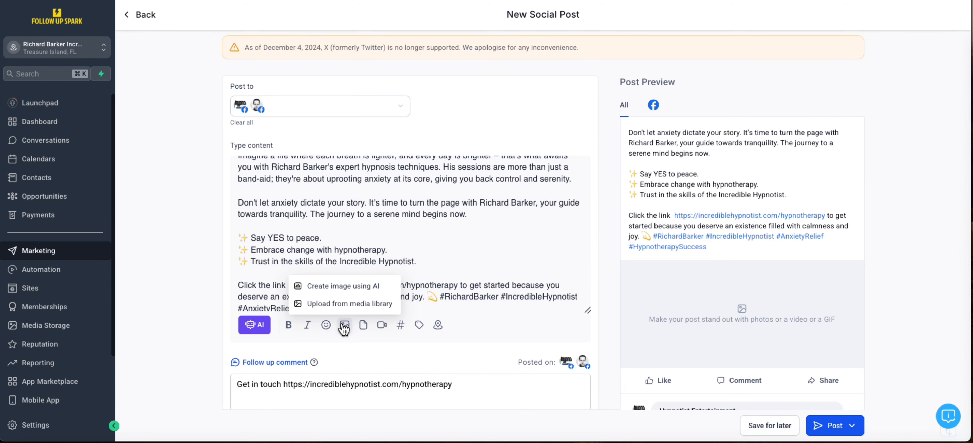
left_click(349, 304)
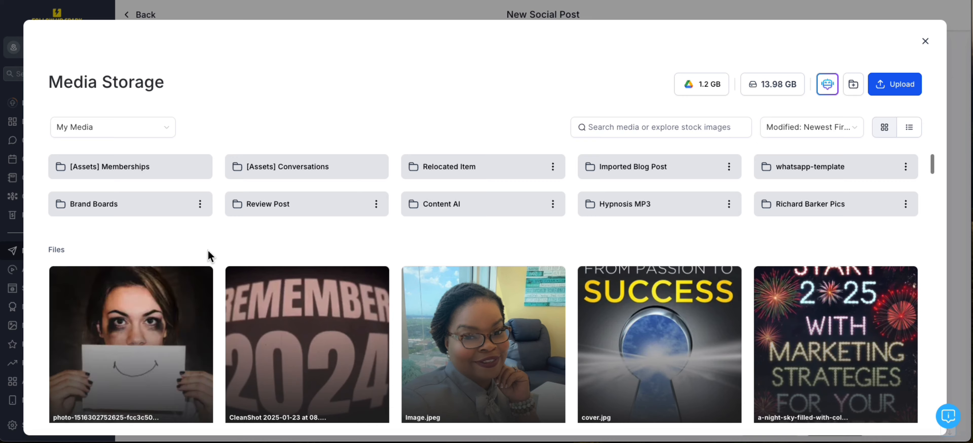
scroll(156, 284, "down", 1)
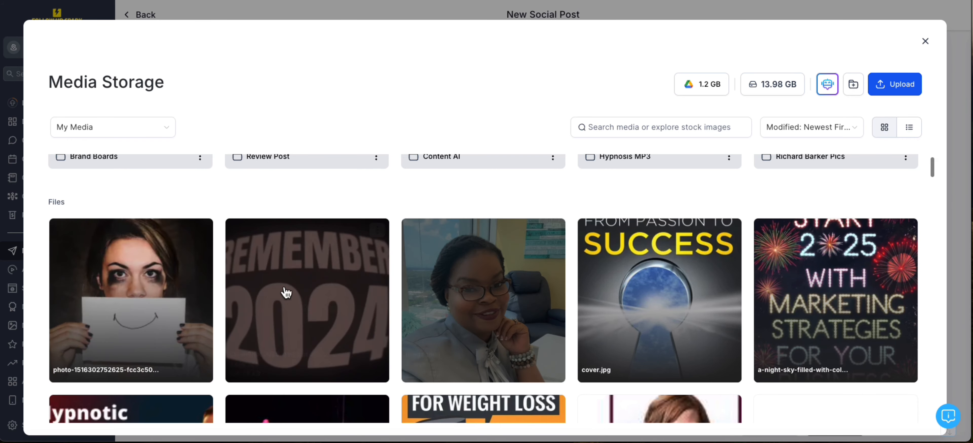
left_click(146, 293)
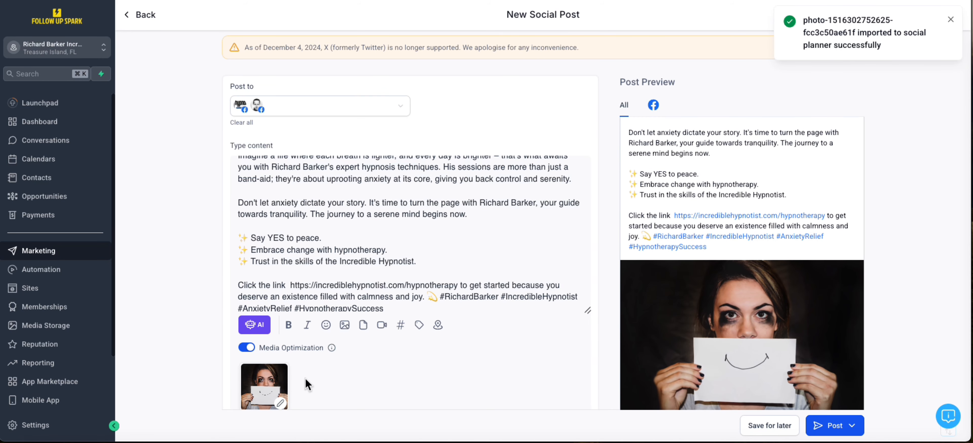
Review the post preview for both Facebook pages, checking the text, image and follow-up comment.
scroll(723, 194, "up", 3)
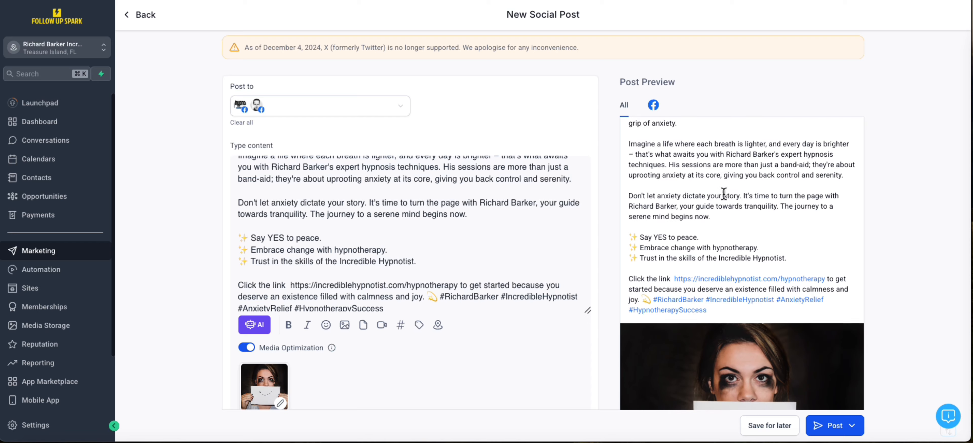
scroll(723, 195, "down", 6)
scroll(723, 195, "down", 2)
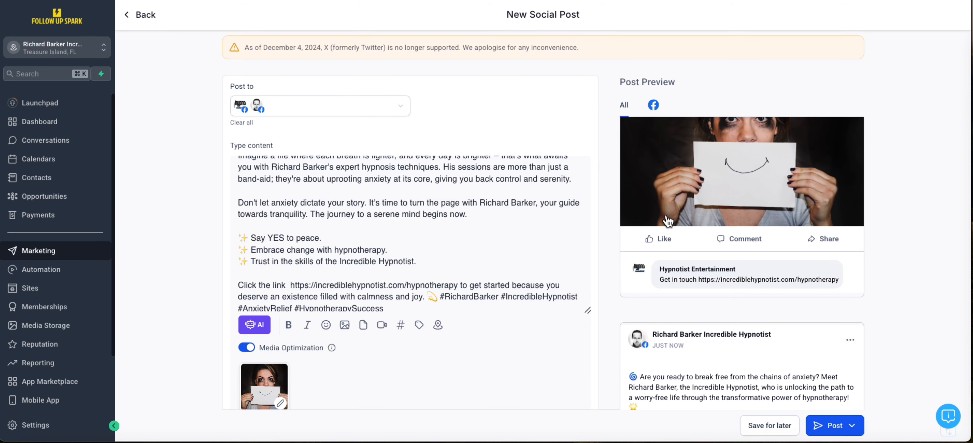
scroll(669, 220, "down", 3)
scroll(669, 216, "up", 9)
scroll(669, 216, "down", 5)
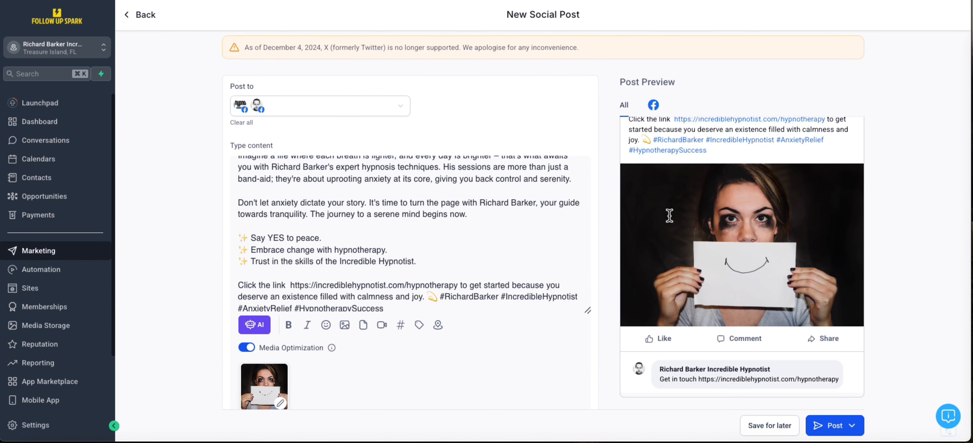
left_click(852, 426)
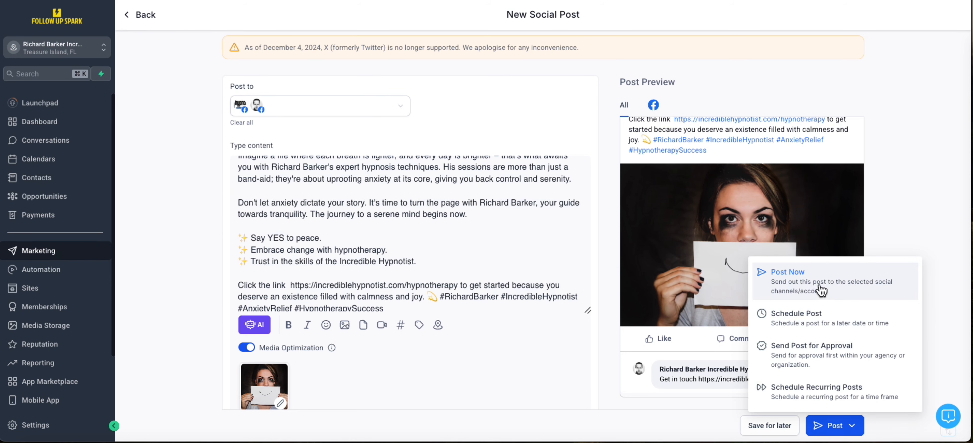
left_click(801, 320)
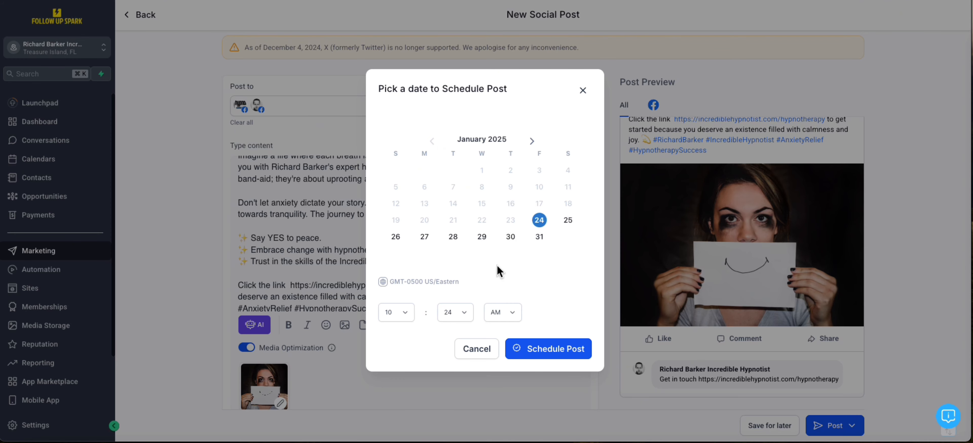
left_click(583, 91)
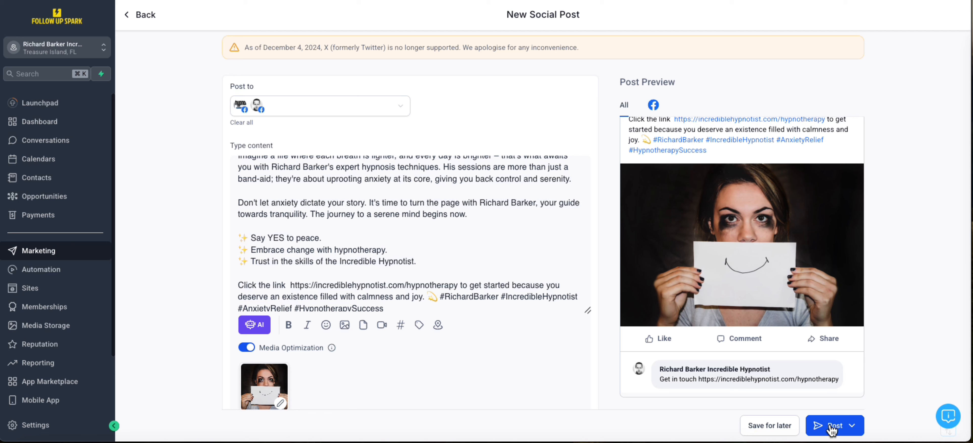
Set up the post as a recurring post that repeats every 3 months.
left_click(852, 427)
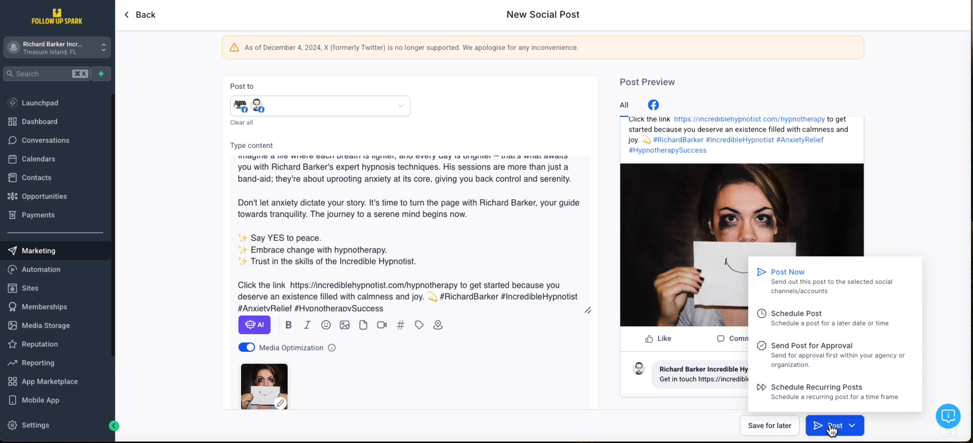
left_click(822, 397)
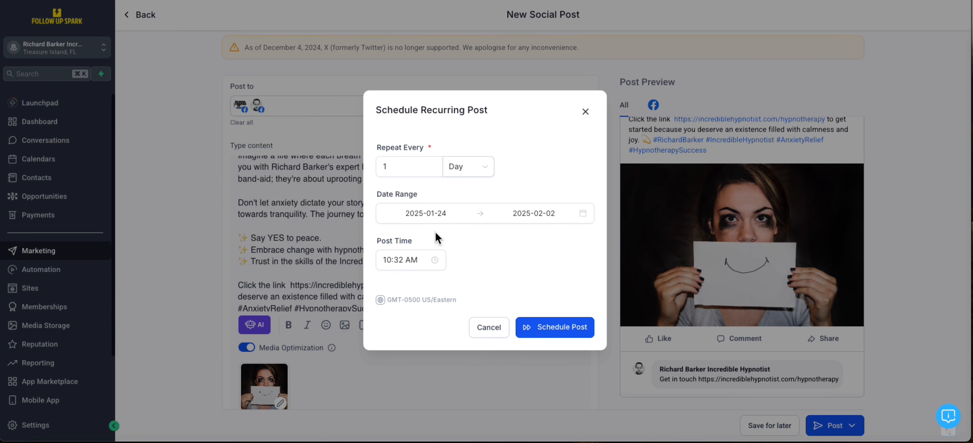
left_click(482, 170)
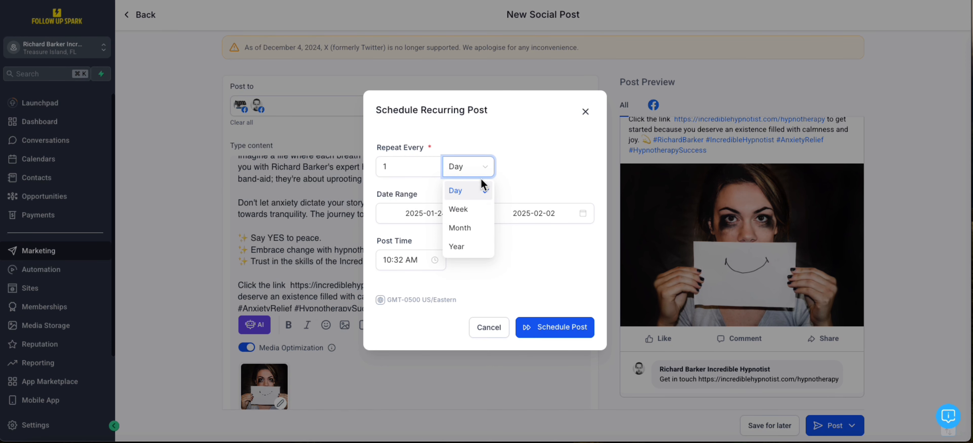
left_click(472, 228)
left_click_drag(412, 166, 363, 170)
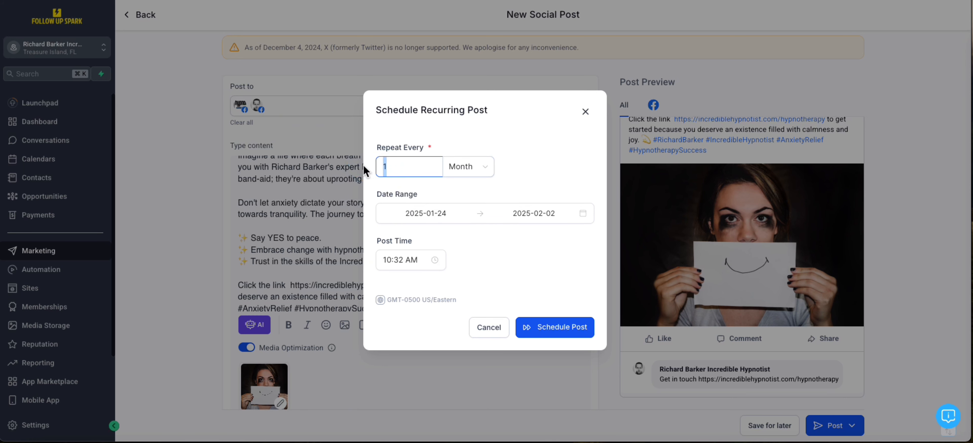
type("3")
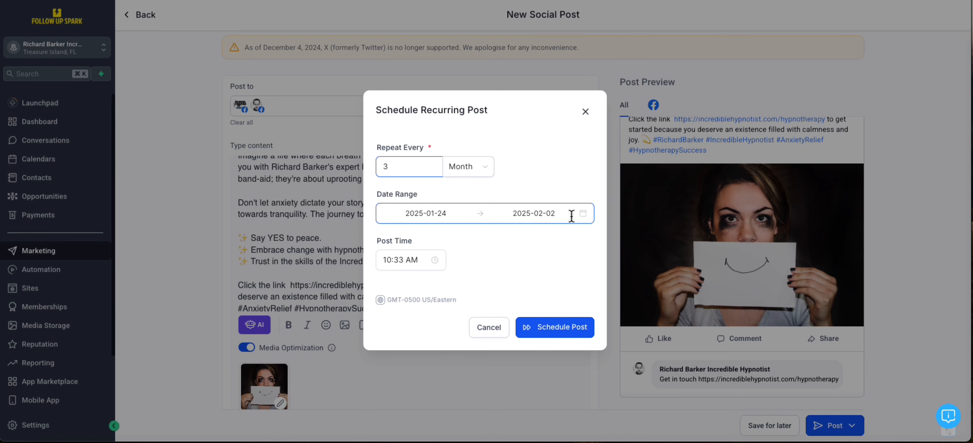
Set the recurring post's end date to Feb 28, 2026 and its post time to 10:37 AM, and schedule it.
left_click(404, 260)
left_click(417, 324)
left_click(549, 328)
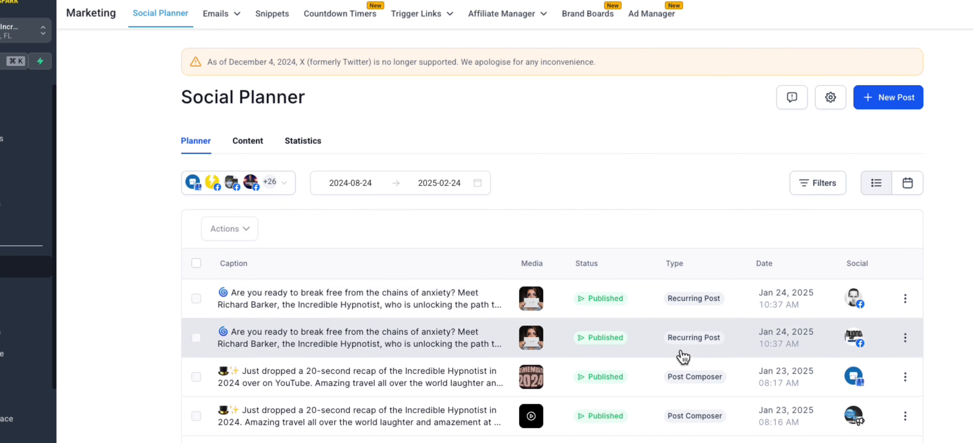
Open the newest published anxiety post from the planner list on Facebook and review its text, image and follow-up comment.
left_click(905, 300)
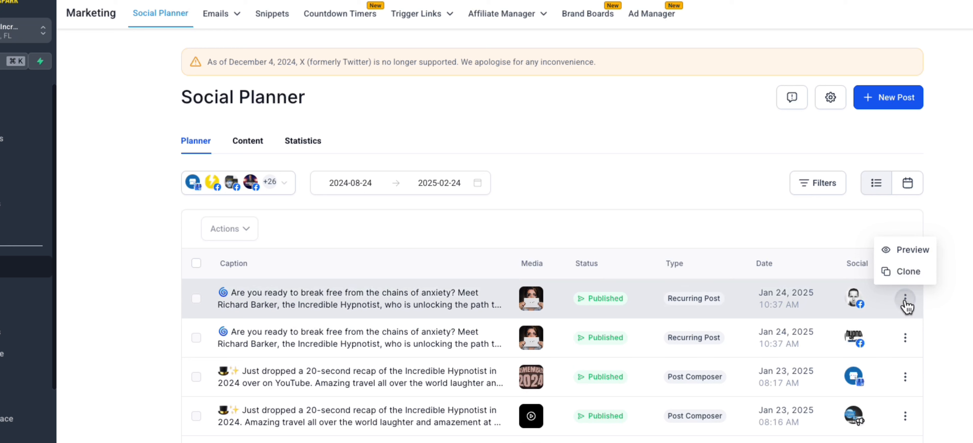
left_click(911, 250)
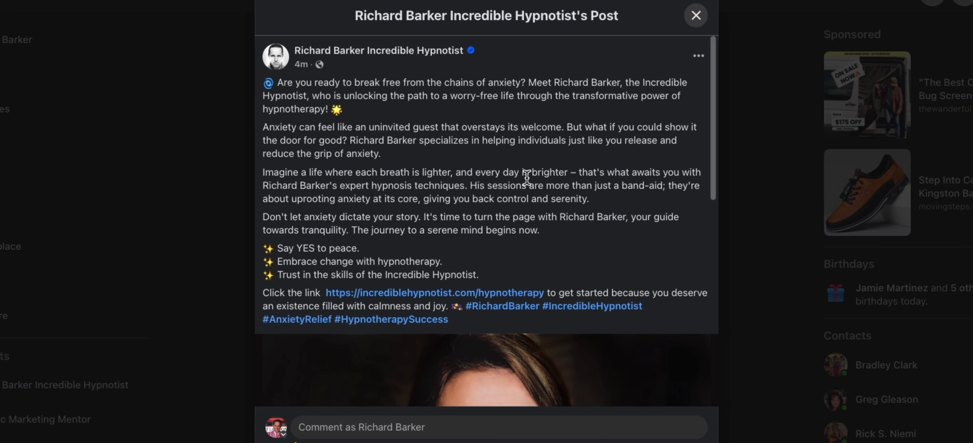
scroll(527, 178, "down", 1)
scroll(527, 178, "up", 1)
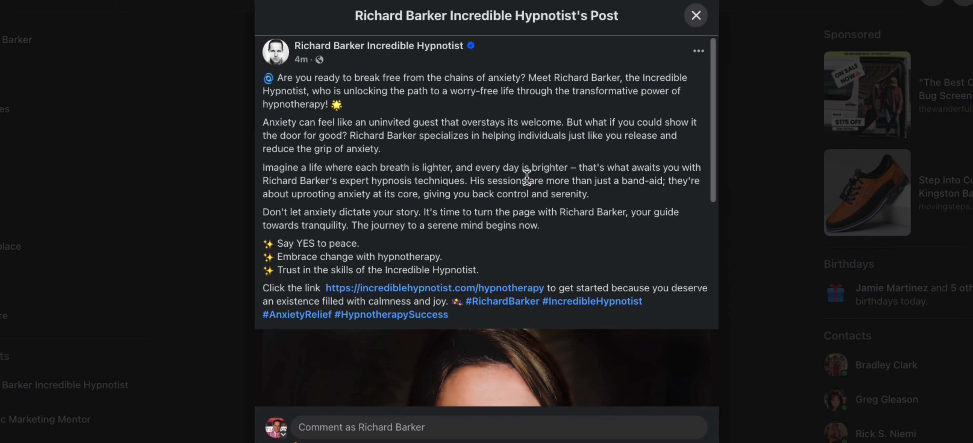
scroll(527, 178, "down", 4)
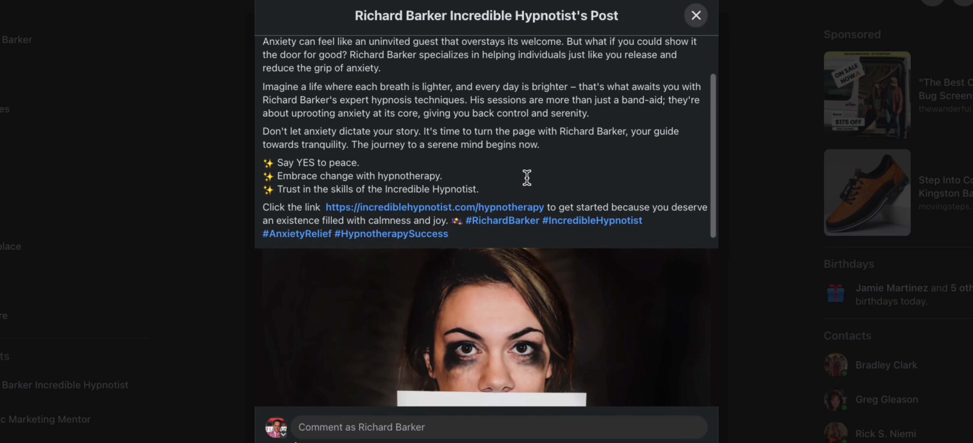
scroll(529, 185, "down", 8)
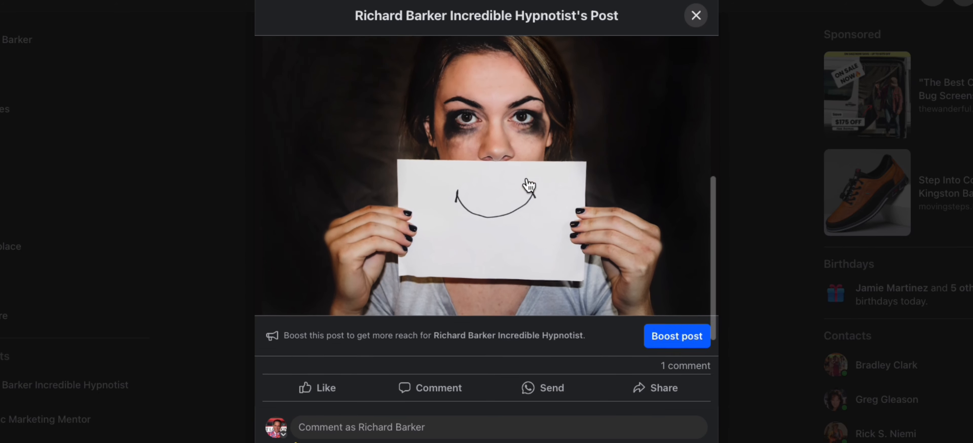
scroll(529, 186, "down", 1)
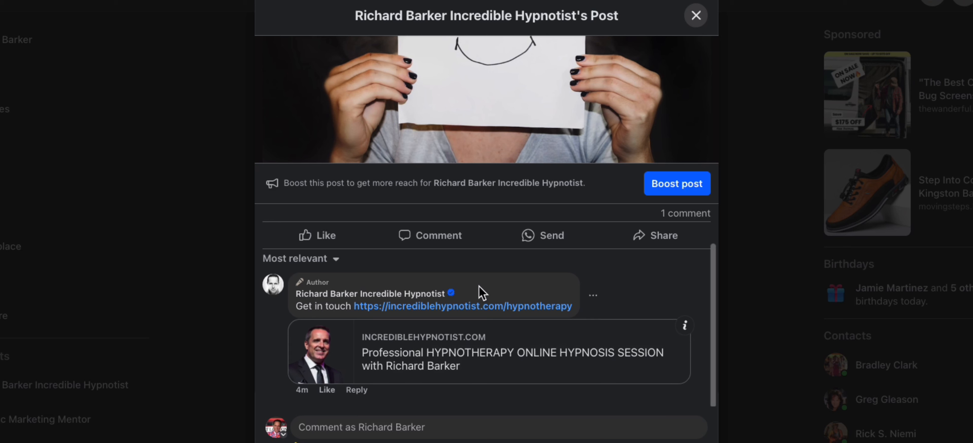
Like the page's follow-up comment with the hypnotherapy link on the live Facebook post and return to the post details.
left_click(327, 392)
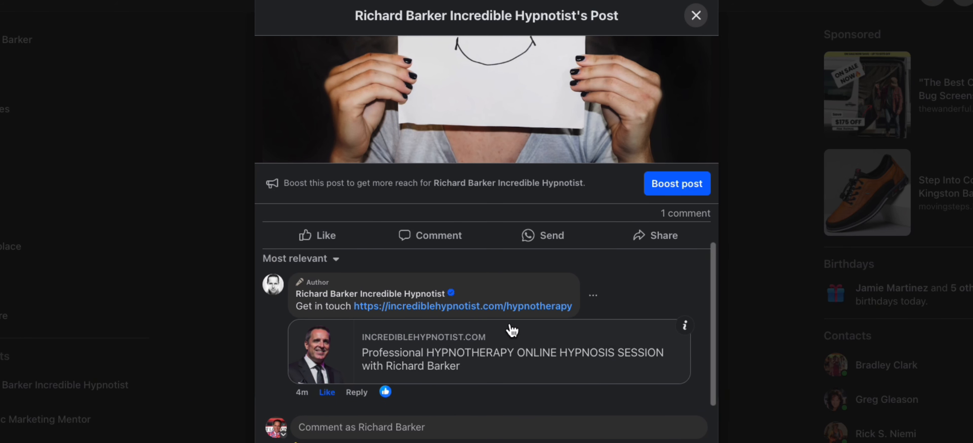
scroll(512, 331, "down", 1)
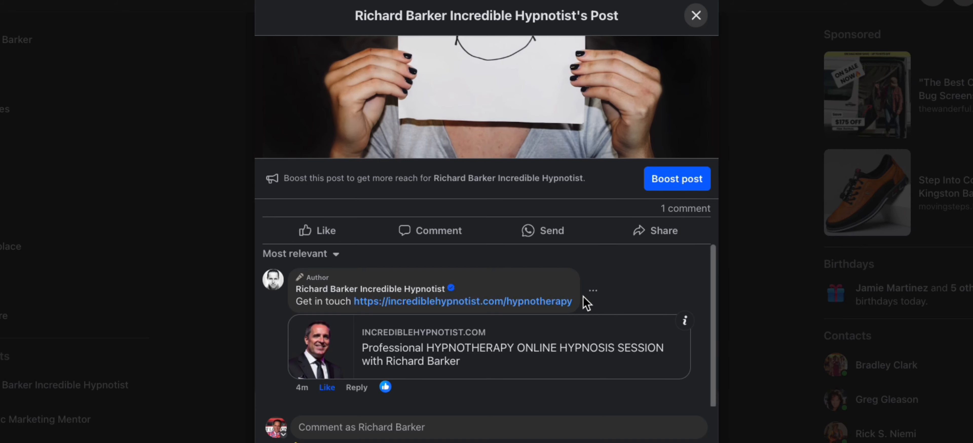
scroll(585, 302, "up", 10)
scroll(584, 302, "up", 5)
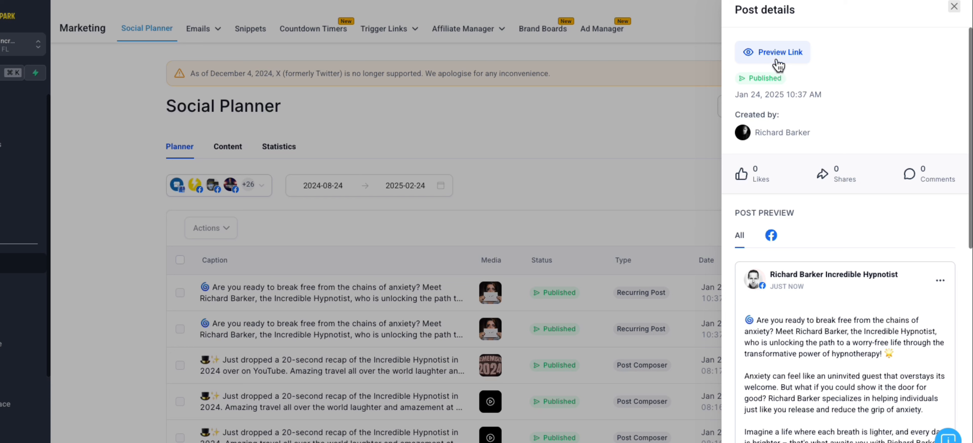
Examine the published post's engagement figures and its Facebook preview in the post details.
scroll(805, 204, "down", 1)
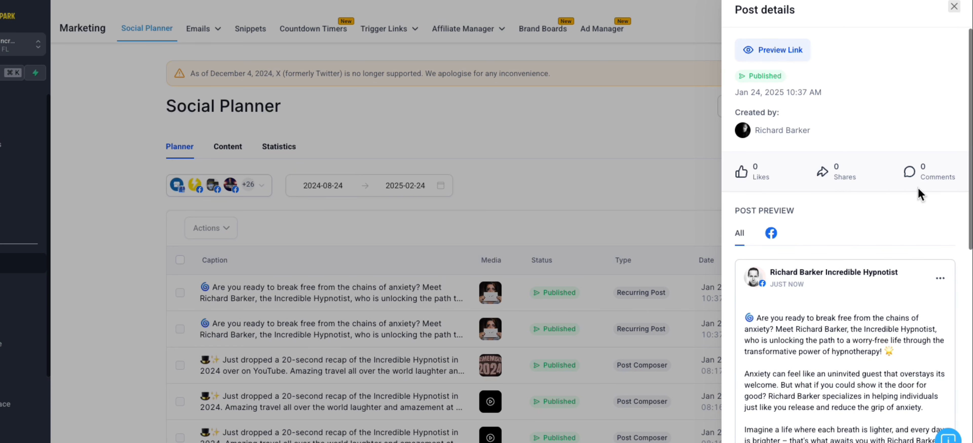
scroll(908, 201, "down", 2)
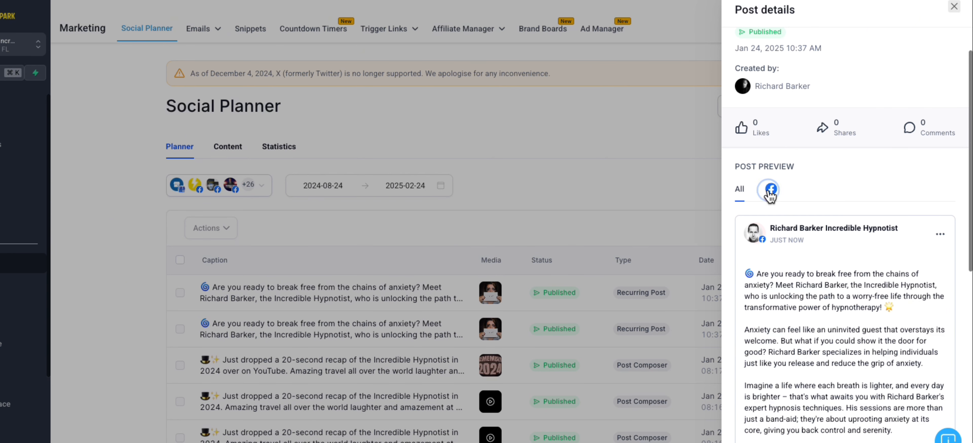
left_click(770, 191)
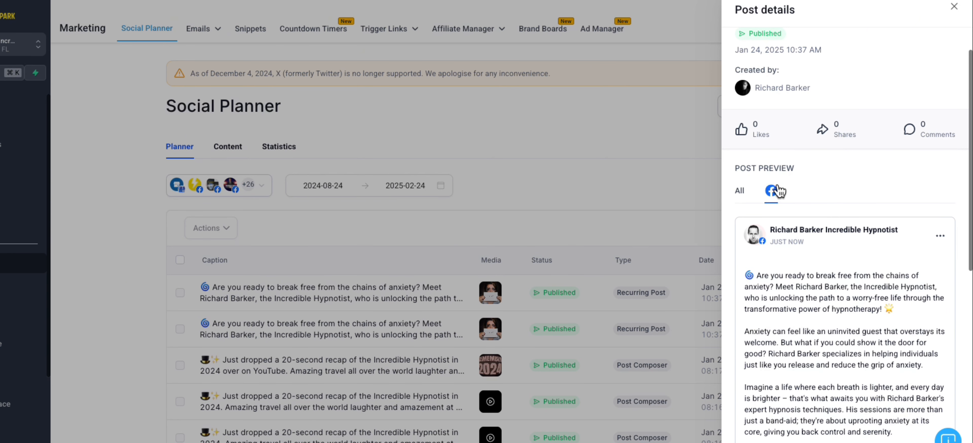
scroll(777, 191, "down", 10)
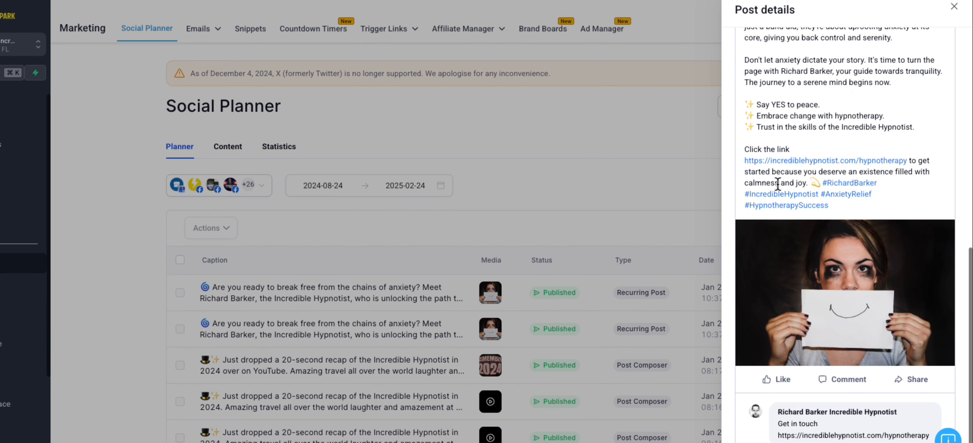
scroll(777, 183, "up", 10)
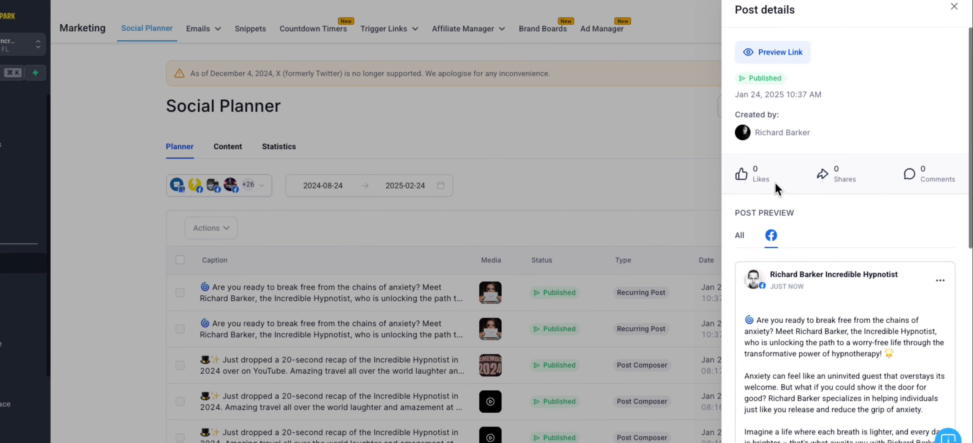
Reopen the live Facebook post for another look, and close both it and the post details.
left_click(766, 54)
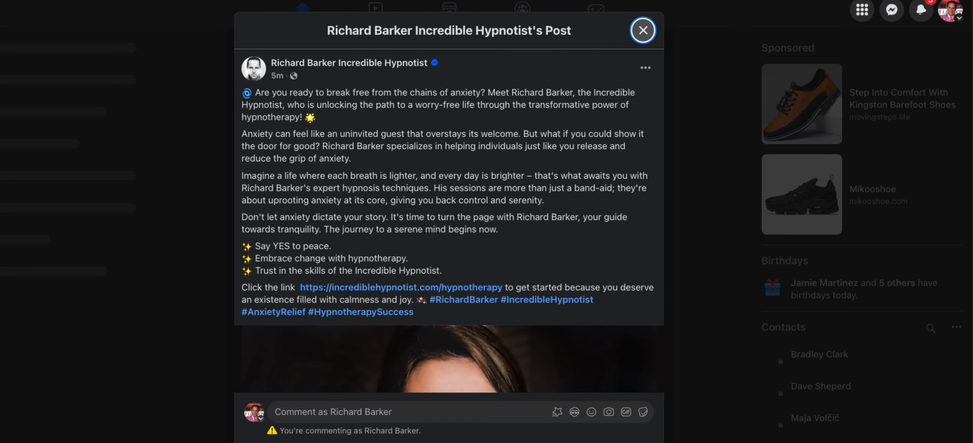
key("super+w")
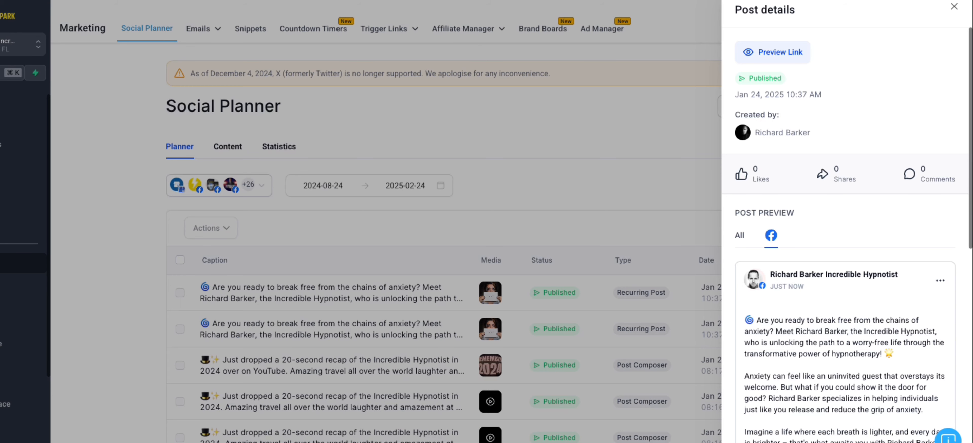
left_click(955, 7)
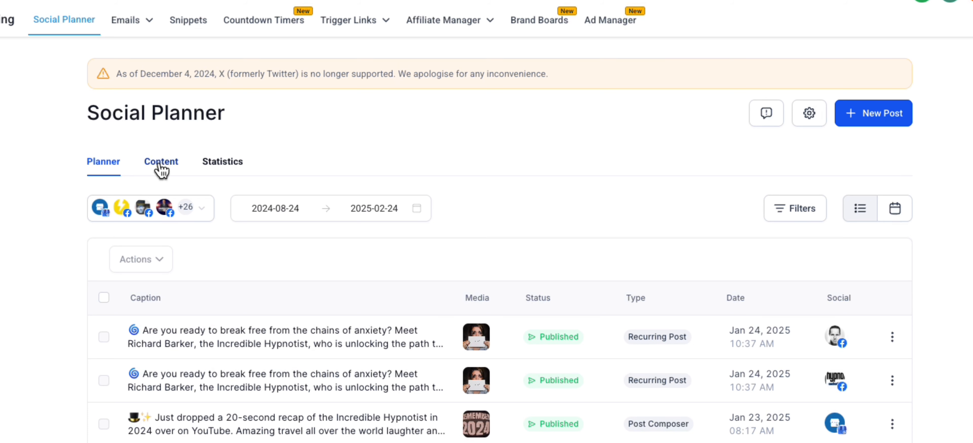
View the recurring posts in the planner's content section and open the options of the scheduled anxiety post.
left_click(166, 165)
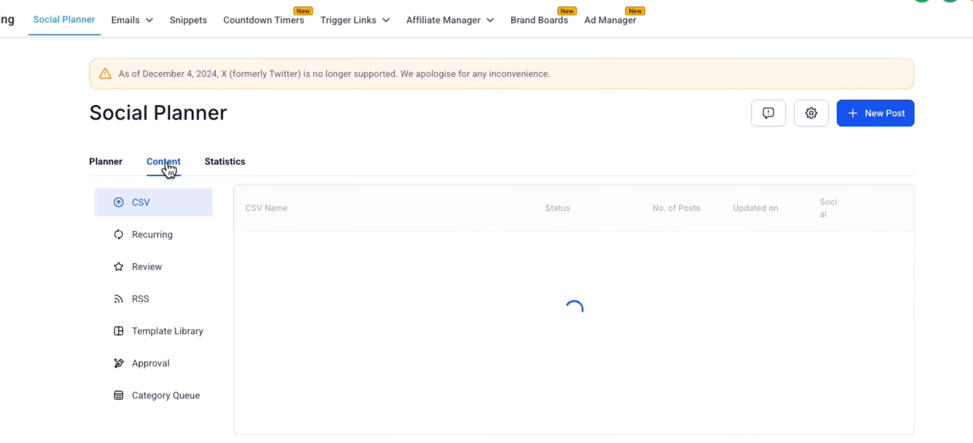
left_click(160, 236)
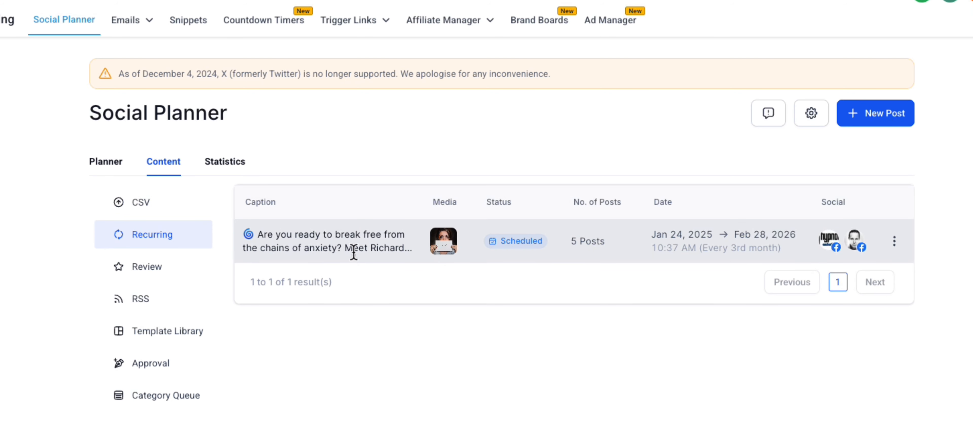
left_click(893, 244)
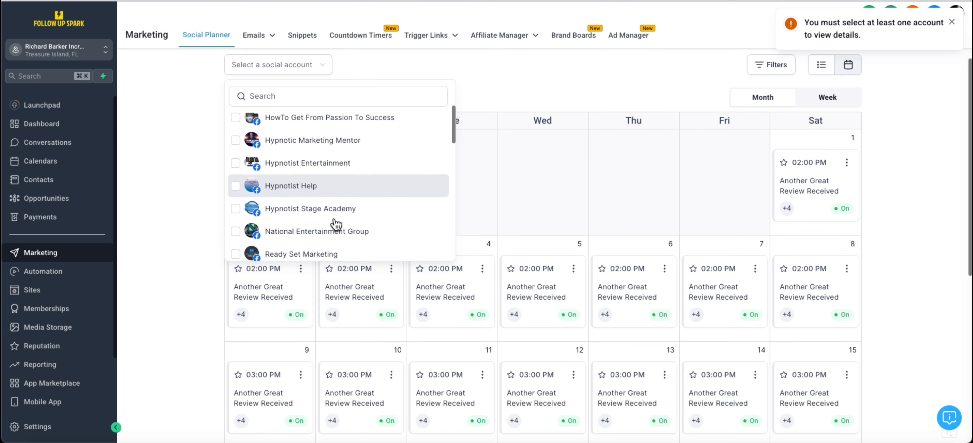
Filter the planner calendar to the Incredible Hypnotist Facebook page.
scroll(337, 221, "down", 3)
left_click(235, 221)
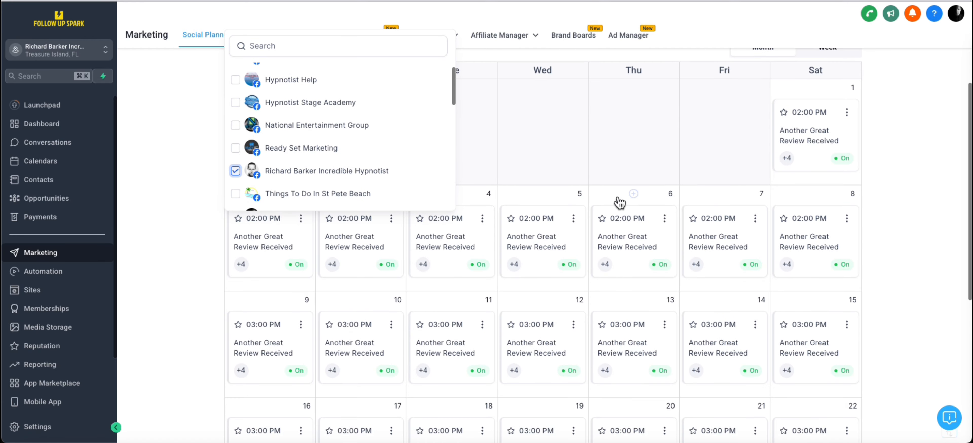
scroll(619, 202, "down", 3)
left_click(563, 81)
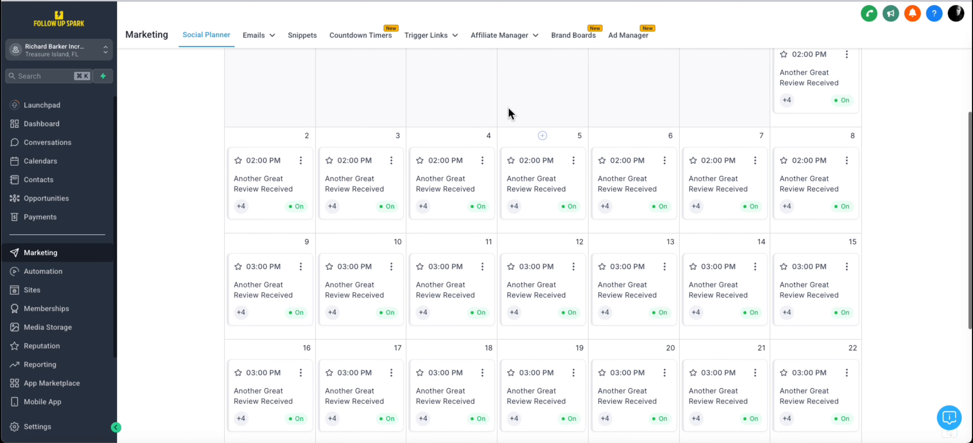
Advance the planner calendar to April 2025 and look for the scheduled recurring anxiety post.
scroll(509, 110, "up", 5)
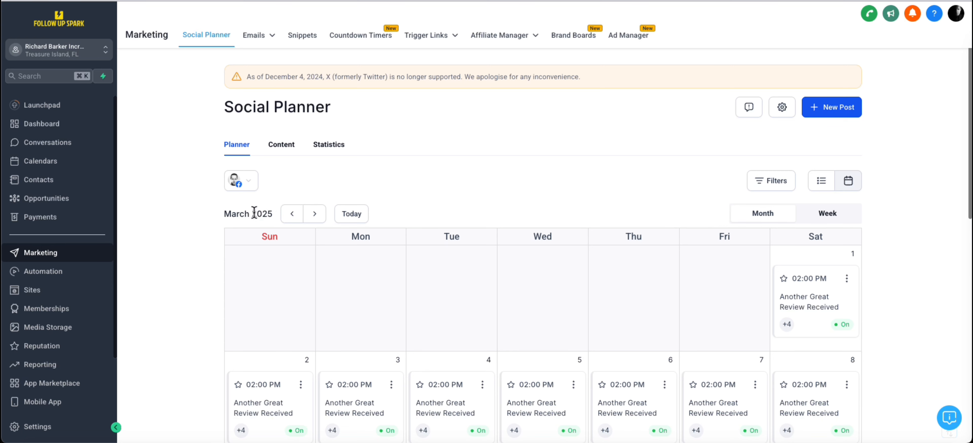
left_click(314, 214)
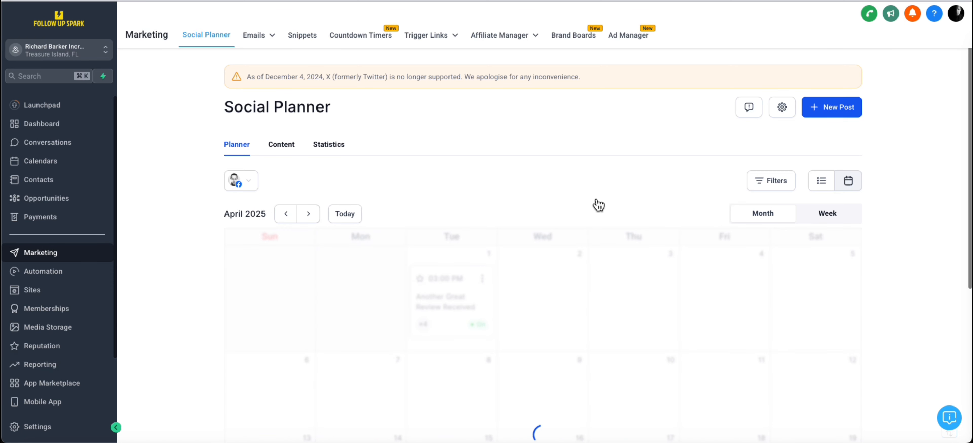
scroll(597, 206, "down", 5)
scroll(597, 204, "down", 8)
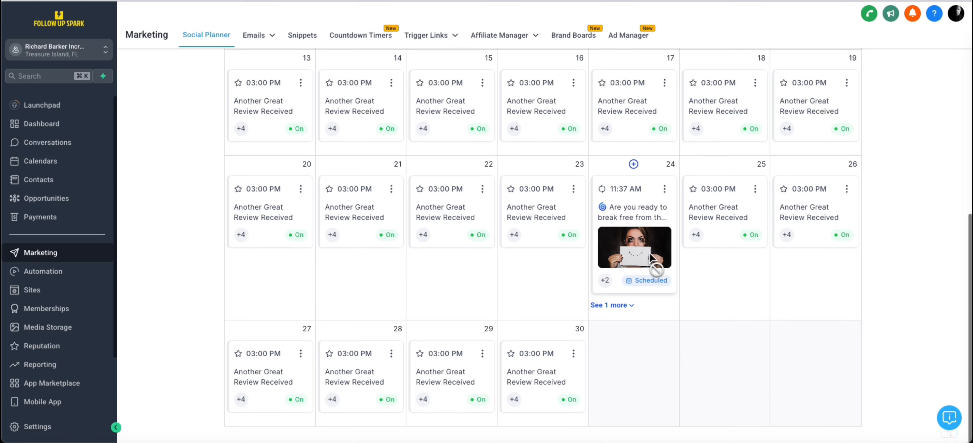
scroll(651, 257, "up", 8)
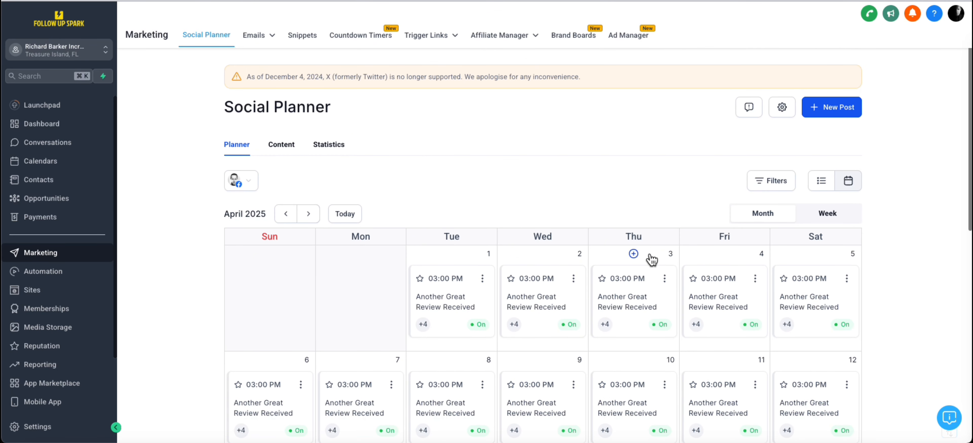
Advance the planner calendar to July 2025 and look through the month for the scheduled recurring anxiety post.
scroll(652, 260, "down", 8)
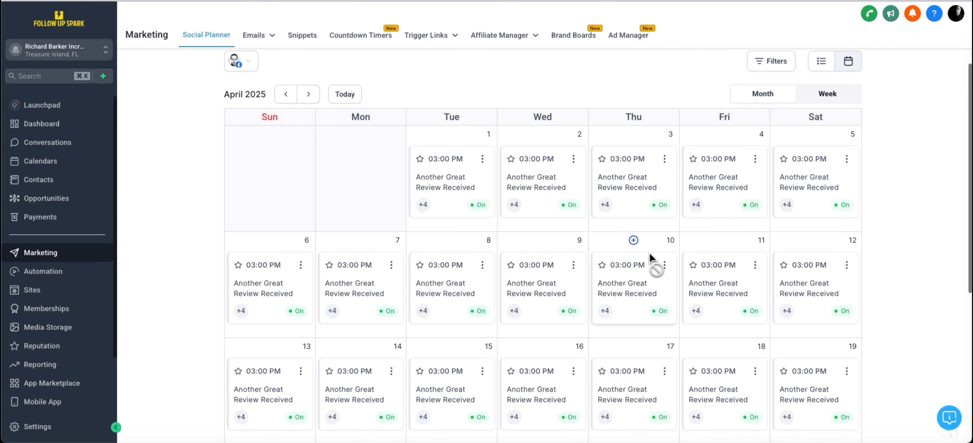
scroll(650, 259, "up", 6)
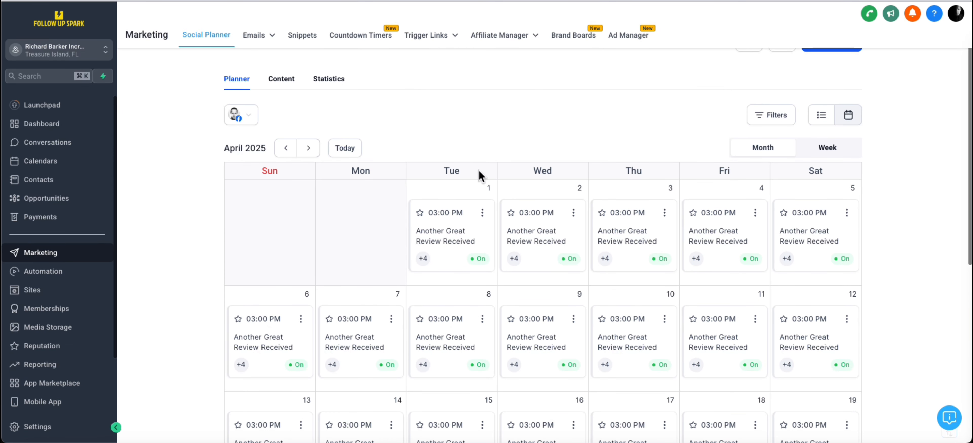
left_click(309, 152)
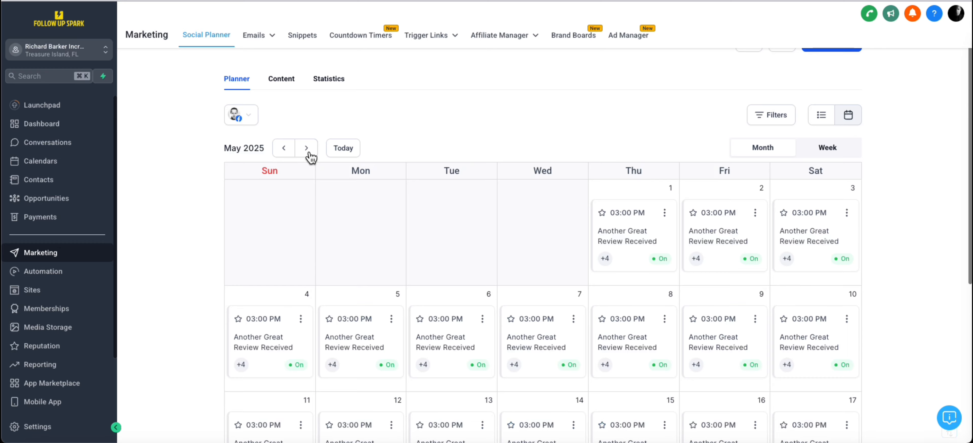
left_click(309, 152)
left_click(309, 152)
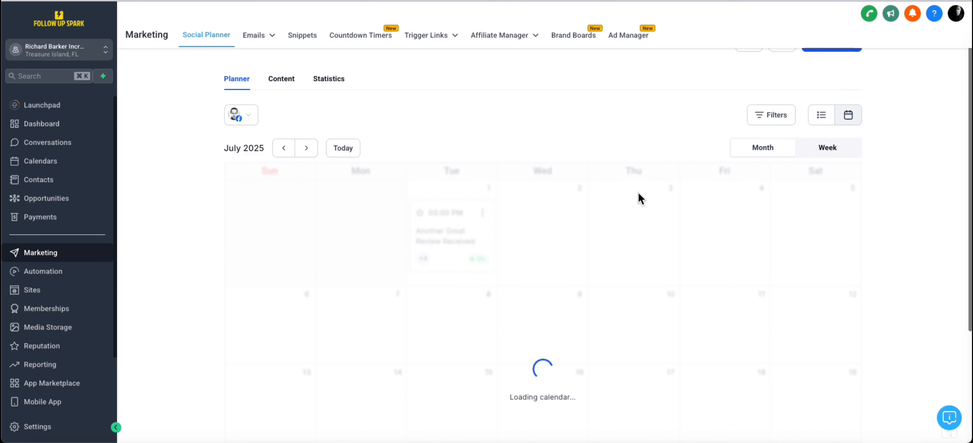
scroll(651, 211, "down", 8)
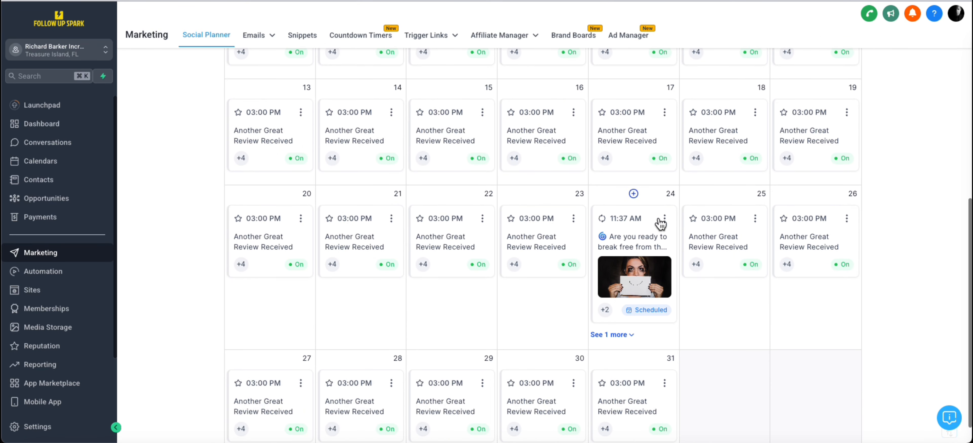
Expand the full list of posts planned for July 24, 2025, and close it again.
left_click(630, 335)
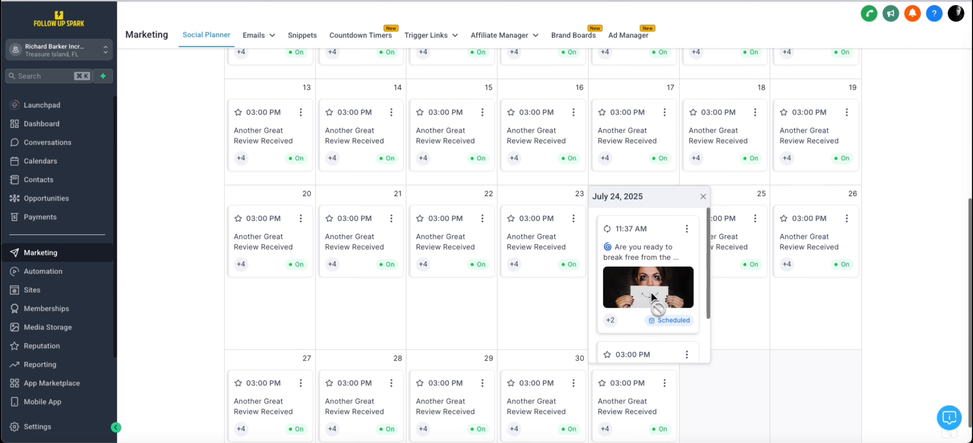
left_click(703, 197)
scroll(702, 202, "up", 8)
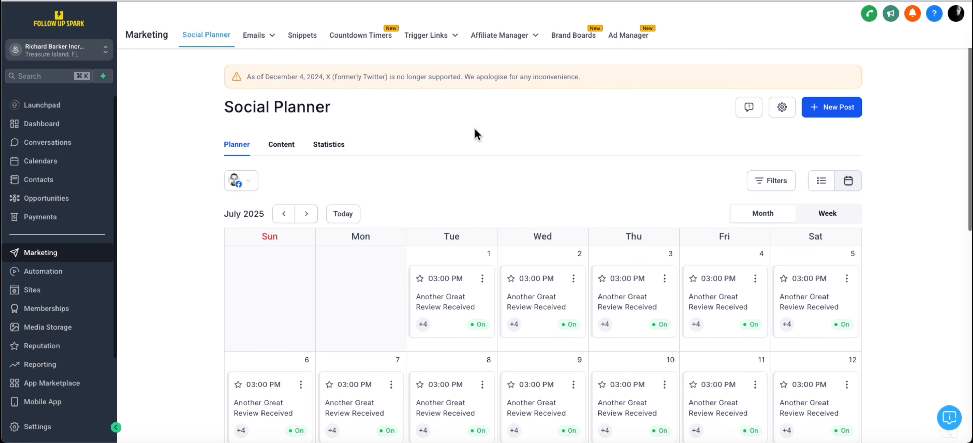
Review the recurring posts in the content section again and return to the planner's post list.
left_click(282, 146)
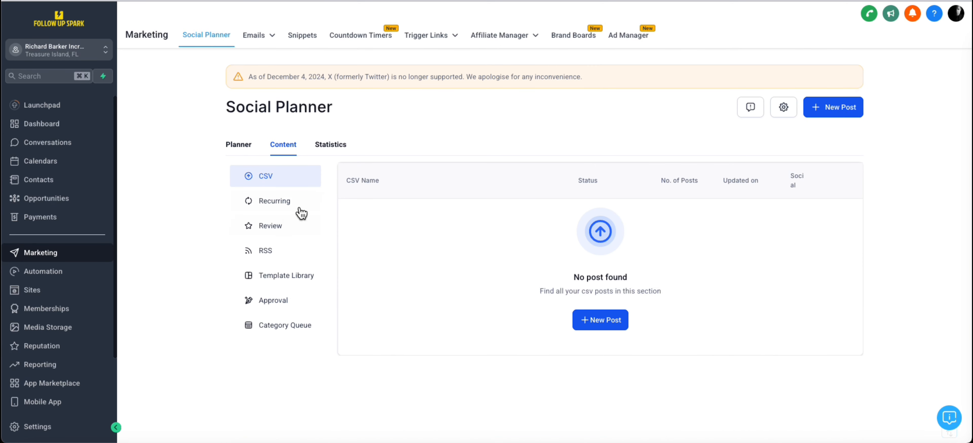
left_click(287, 201)
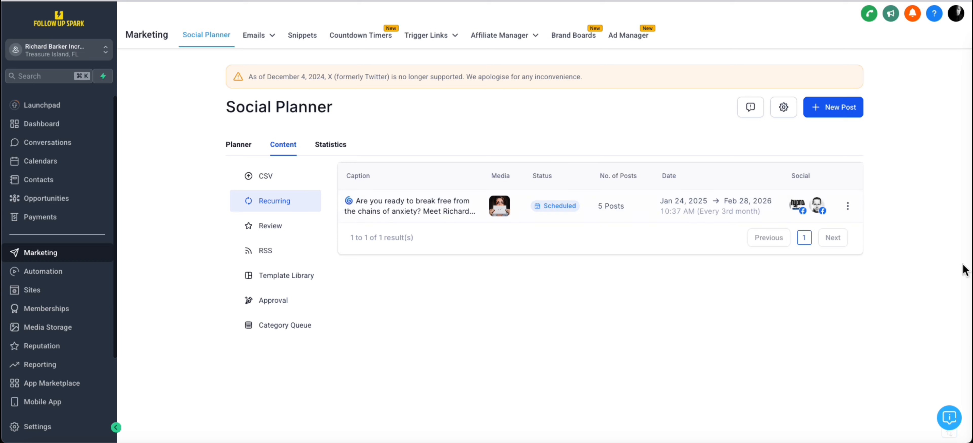
left_click(237, 148)
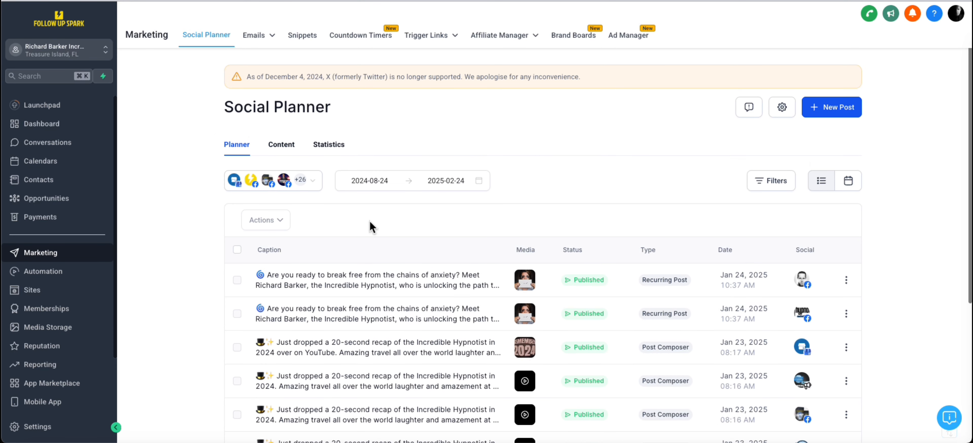